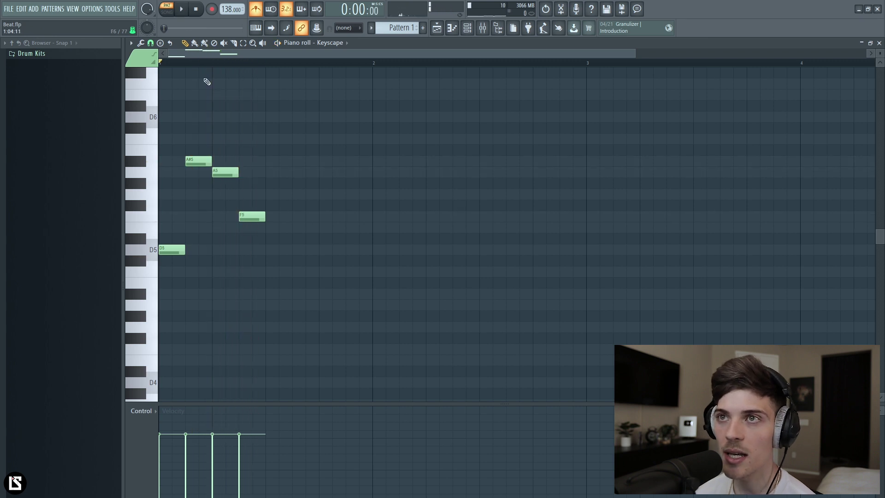
Change the piano roll snap to a finer grid division for placing the melody notes.
scroll(204, 57, up, 2)
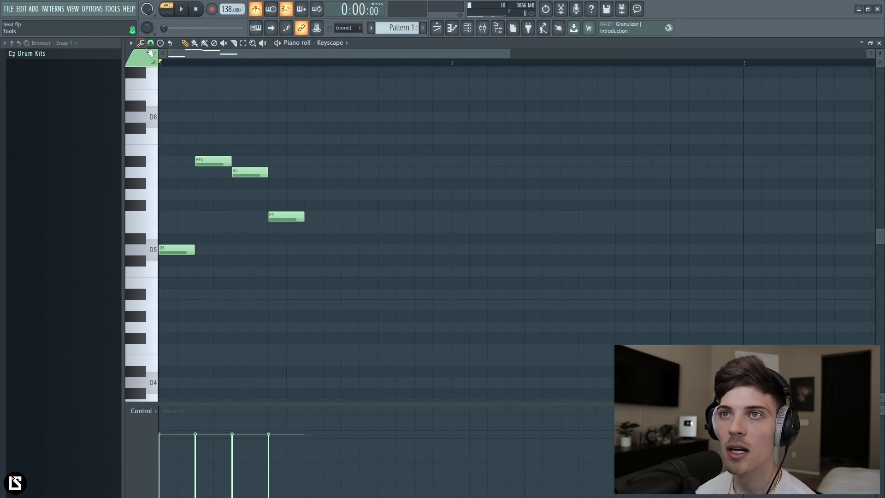
click(150, 44)
click(159, 114)
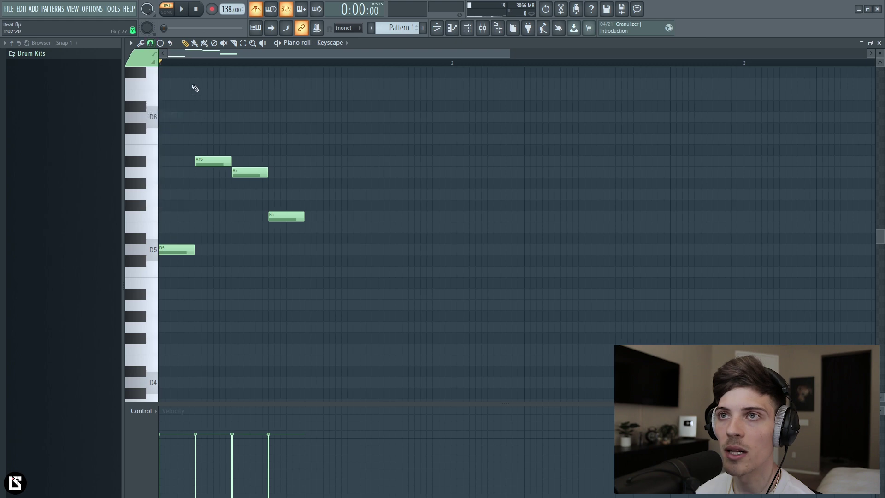
scroll(190, 64, up, 2)
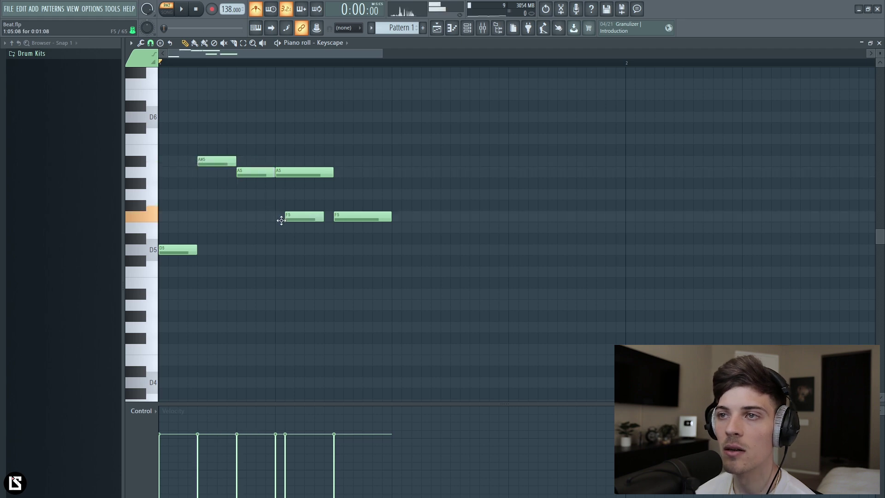
Rework the opening motif into six equal-length notes: D5, D5, A#5, A5, G5, A5.
key(space)
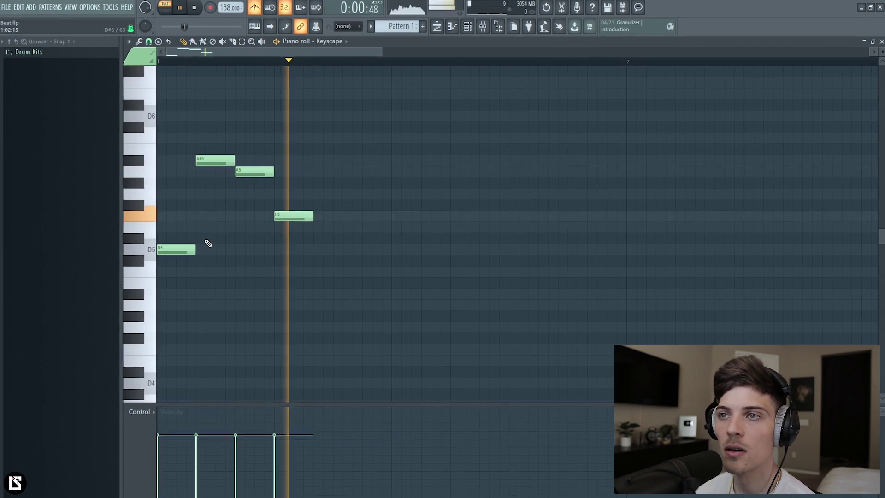
key(space)
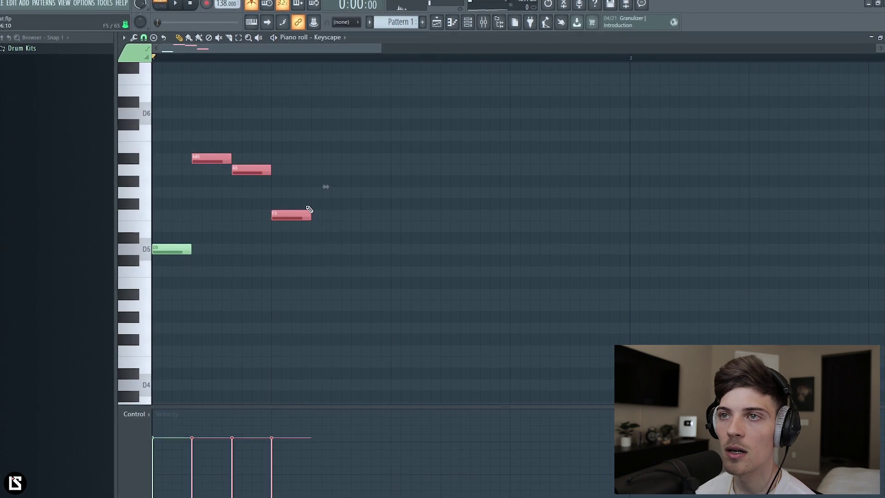
drag(209, 159, 238, 160)
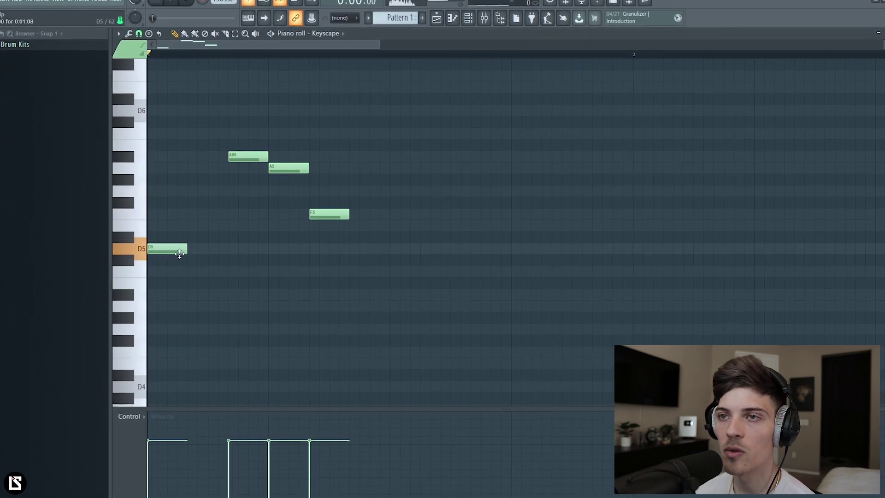
key(space)
key(space)
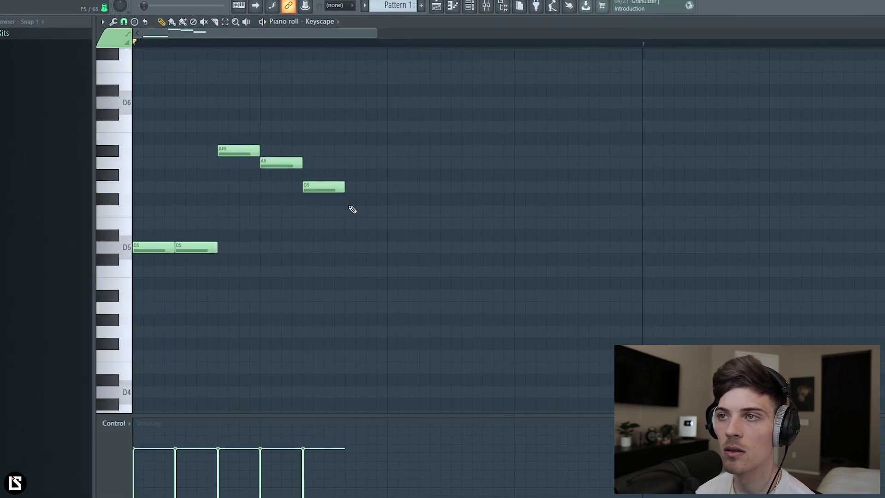
click(346, 162)
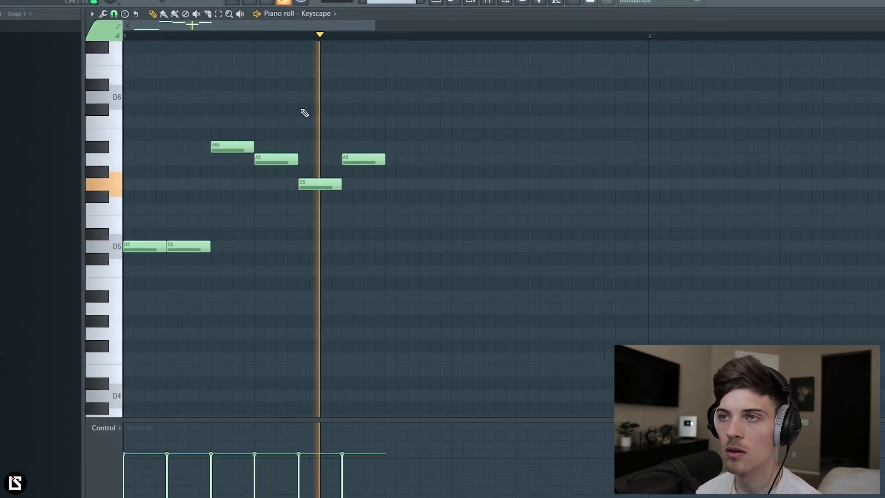
Randomize the motif's note levels and duplicate the six notes to fill the first bar.
key(alt+r)
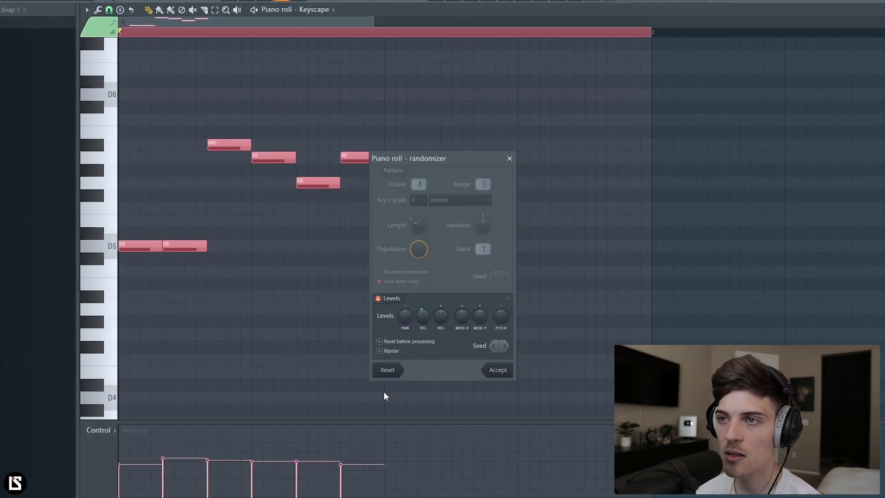
click(491, 370)
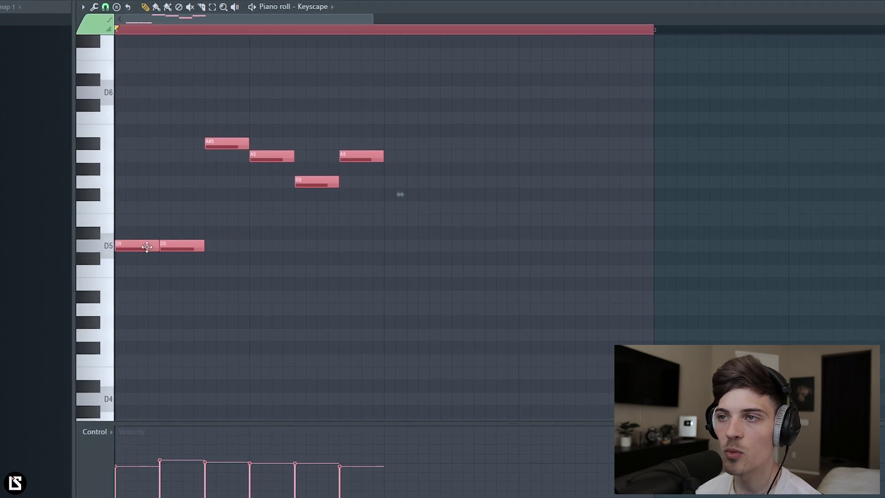
drag(147, 247, 415, 261)
drag(326, 28, 113, 26)
key(space)
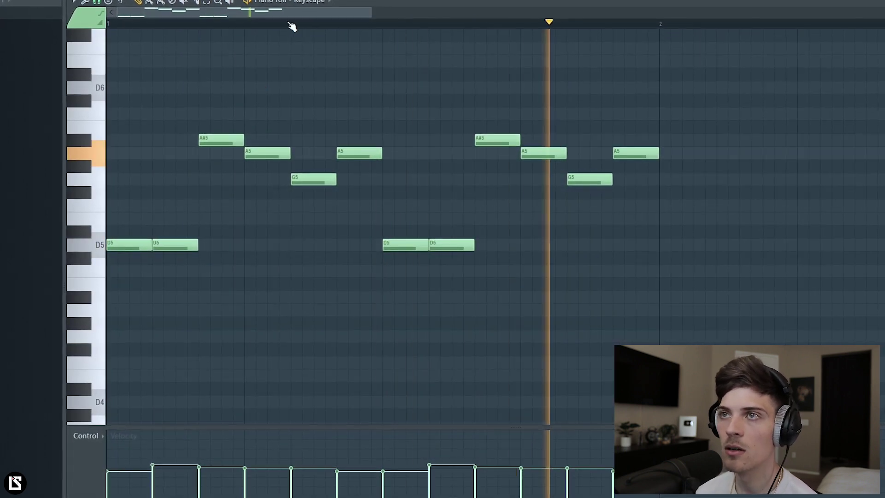
Extend the motif across four bars and raise the upper notes of bars 3 and 4 to F6, E6 and D6.
scroll(288, 24, down, 4)
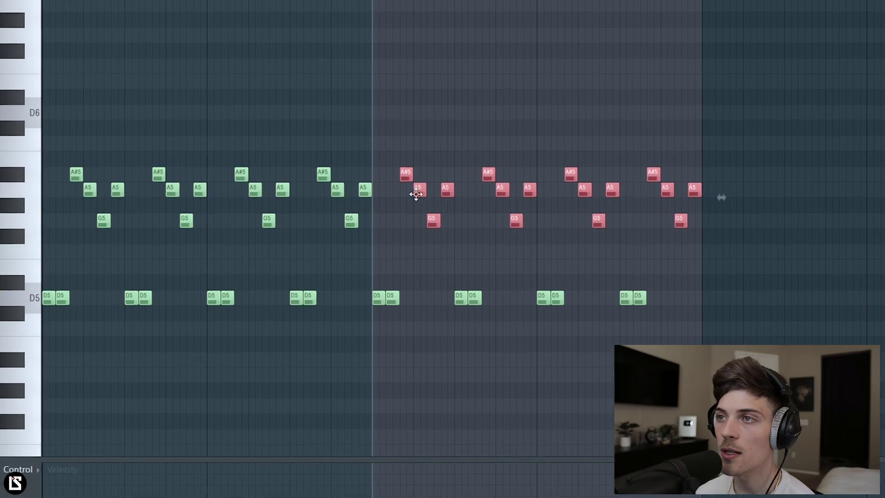
drag(399, 177, 396, 70)
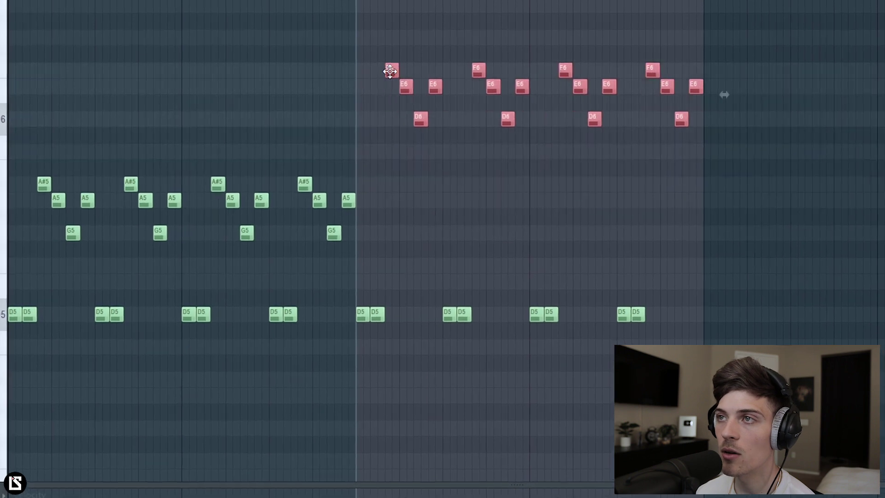
ctrl+click(322, 23)
click(272, 1)
key(ctrl+d)
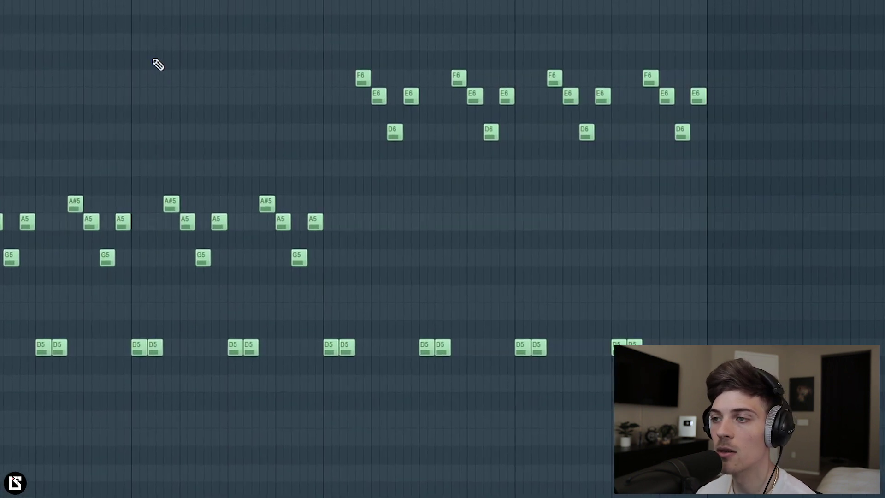
drag(330, 314, 659, 406)
ctrl+click(538, 450)
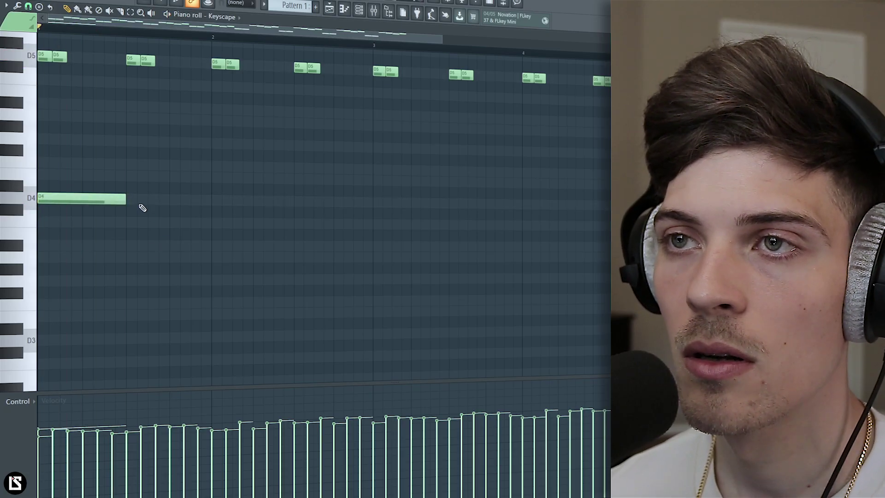
Add a one-bar D3 bass note in each of bars 1 and 2.
click(178, 202)
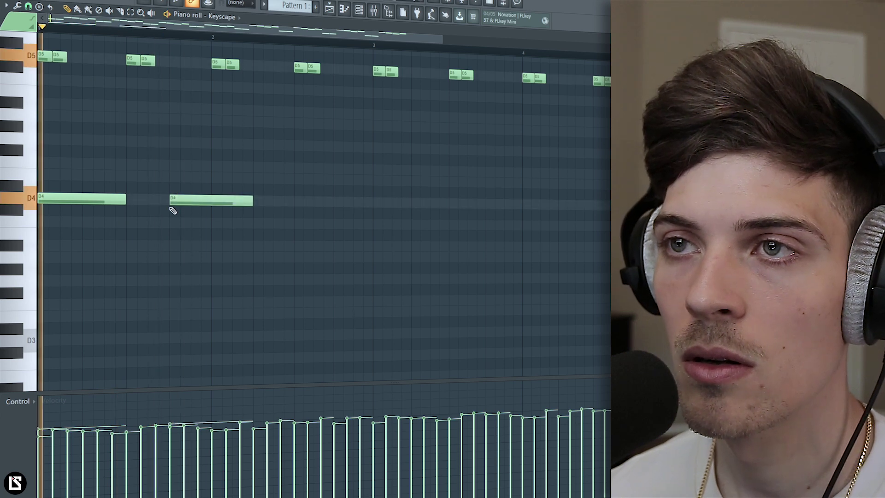
right_click(197, 203)
click(214, 203)
drag(109, 178, 306, 248)
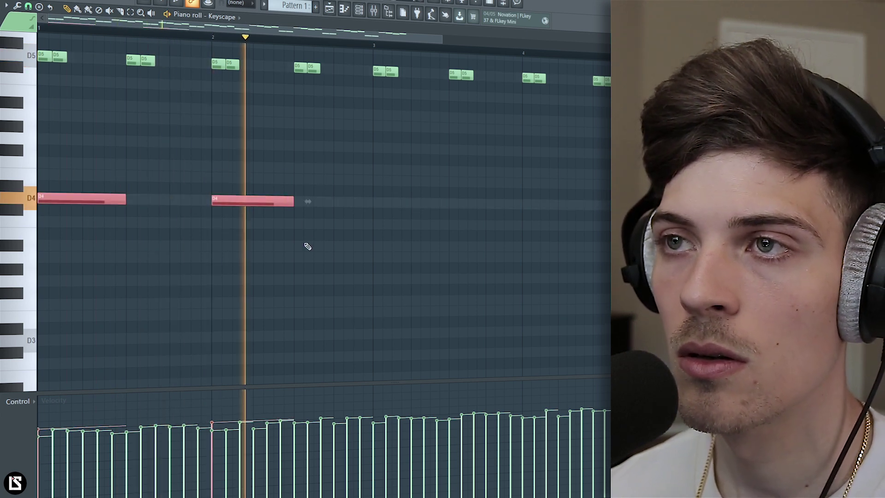
drag(293, 205, 375, 223)
key(ctrl+Down)
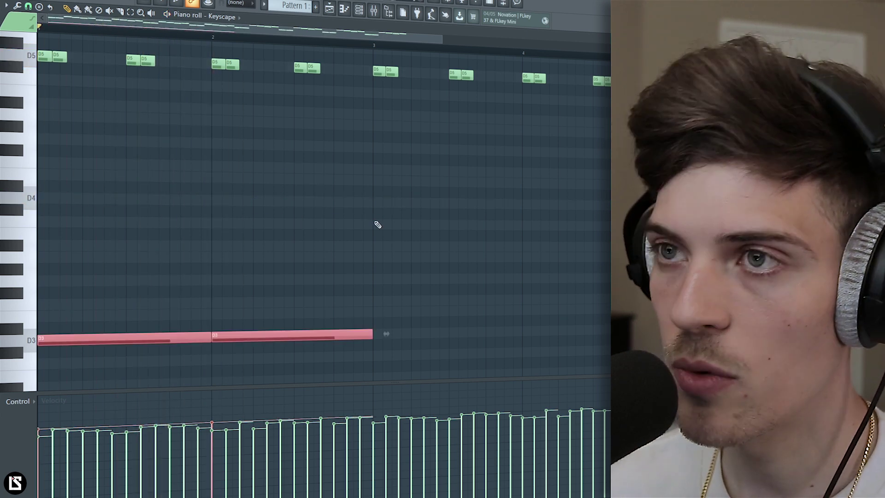
Continue the bass line with one-bar D3 notes in bars 3 and 4.
scroll(360, 230, down, 4)
key(ctrl+d)
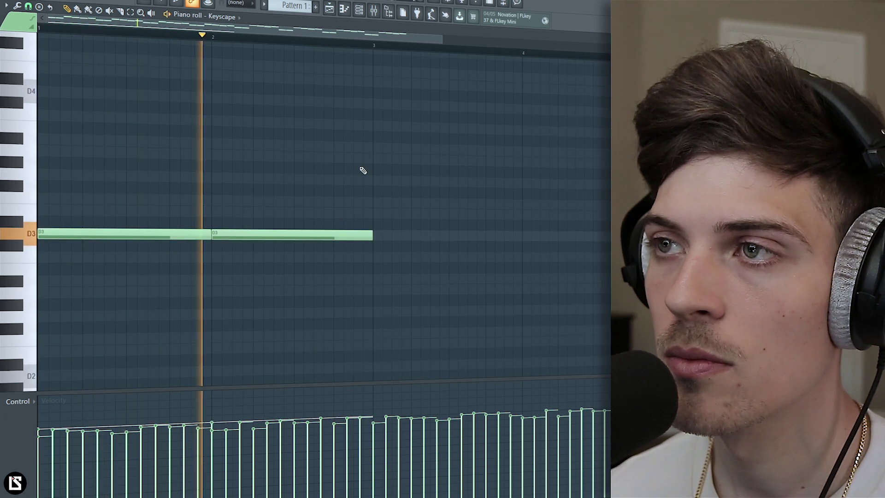
click(375, 236)
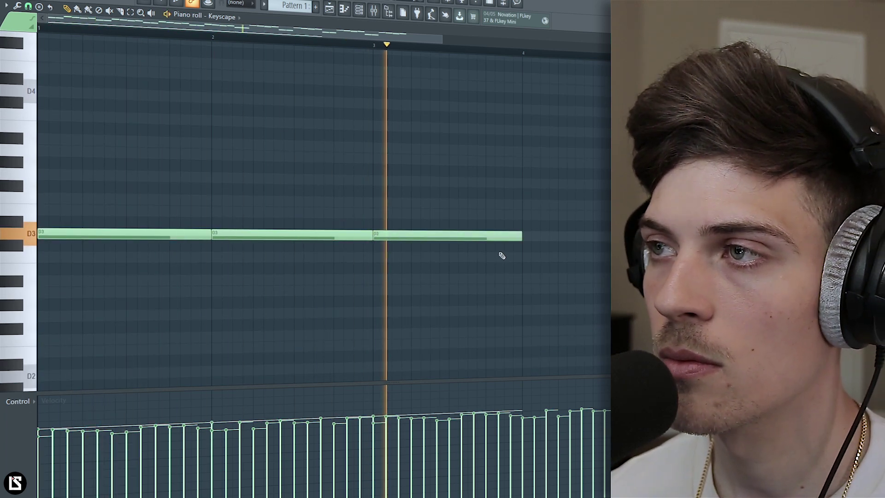
click(526, 236)
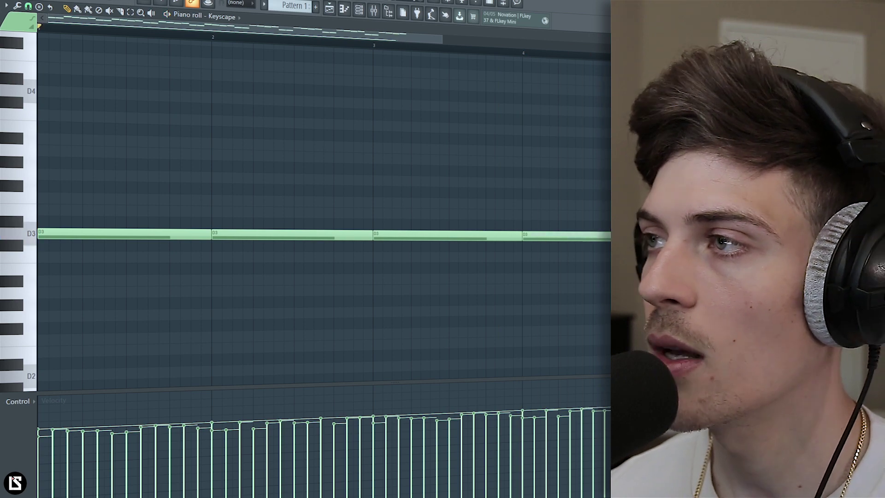
Duplicate the whole four-bar melody and bass so that it also fills bars 5 to 8.
scroll(361, 34, down, 3)
scroll(357, 118, up, 4)
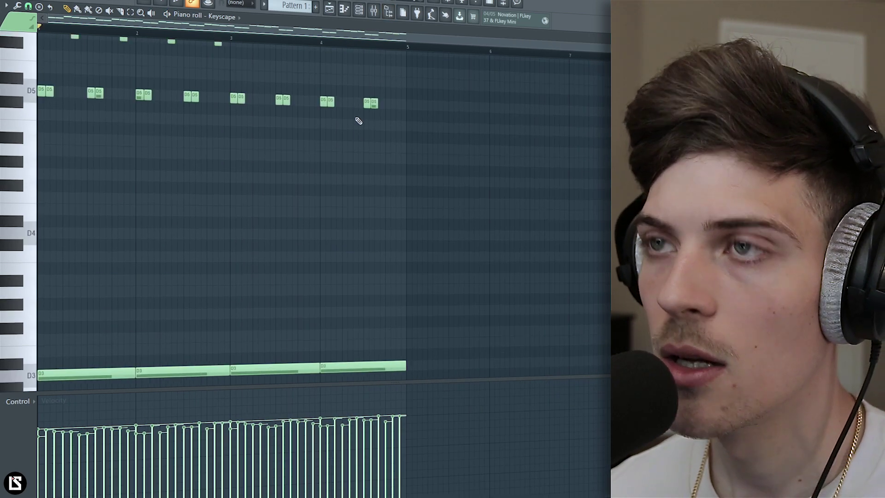
key(ctrl+a)
key(ctrl+b)
Audition the bass line and move its notes to A2 in bars 5 and 6 and to A#2 in bars 7 and 8.
drag(380, 47, 252, 42)
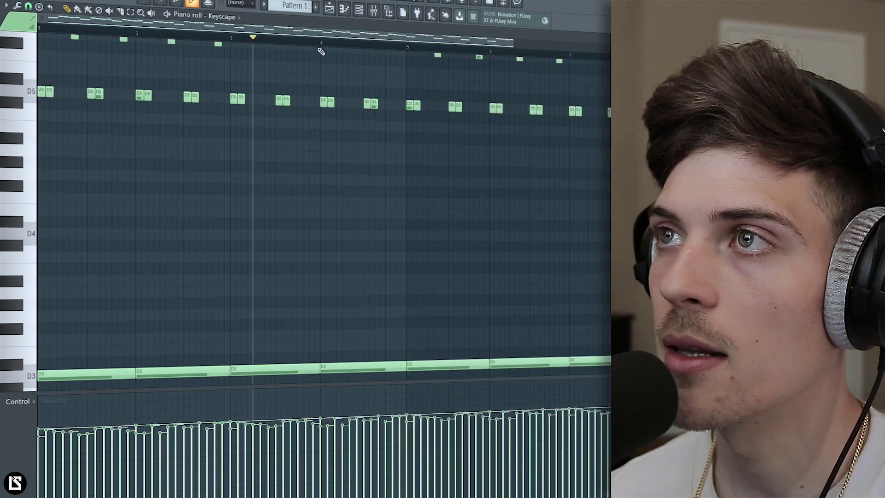
scroll(459, 50, down, 2)
key(space)
scroll(444, 229, down, 2)
scroll(444, 229, down, 2)
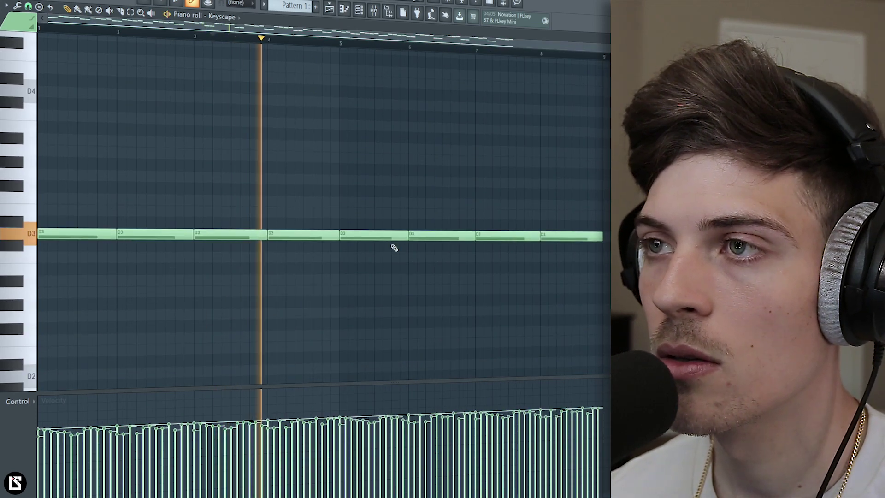
drag(362, 234, 361, 201)
scroll(499, 180, up, 1)
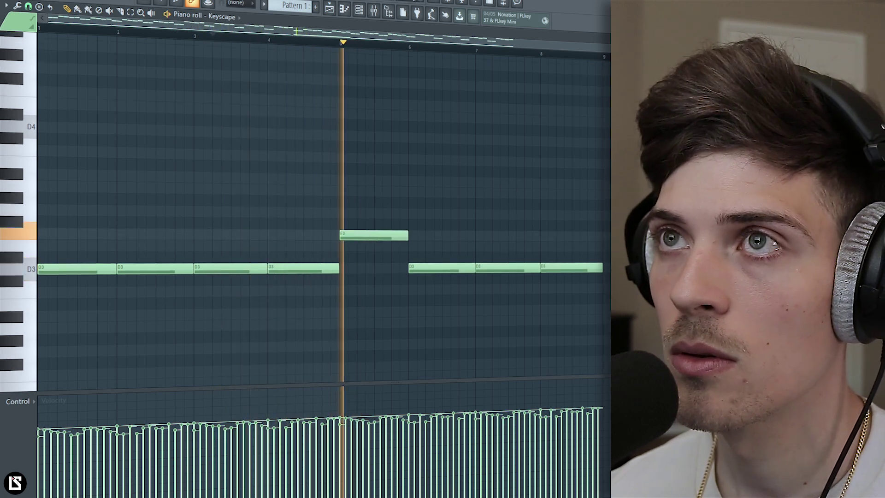
drag(370, 232, 368, 324)
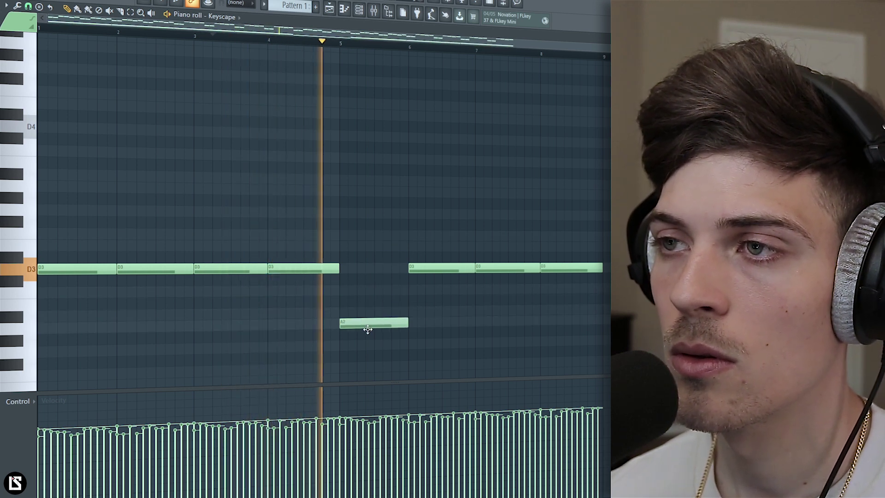
drag(416, 280, 421, 330)
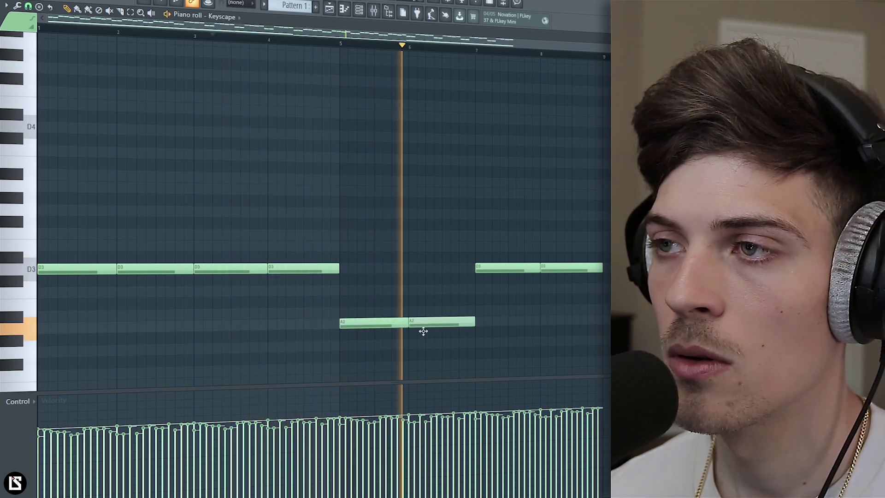
drag(485, 282, 487, 315)
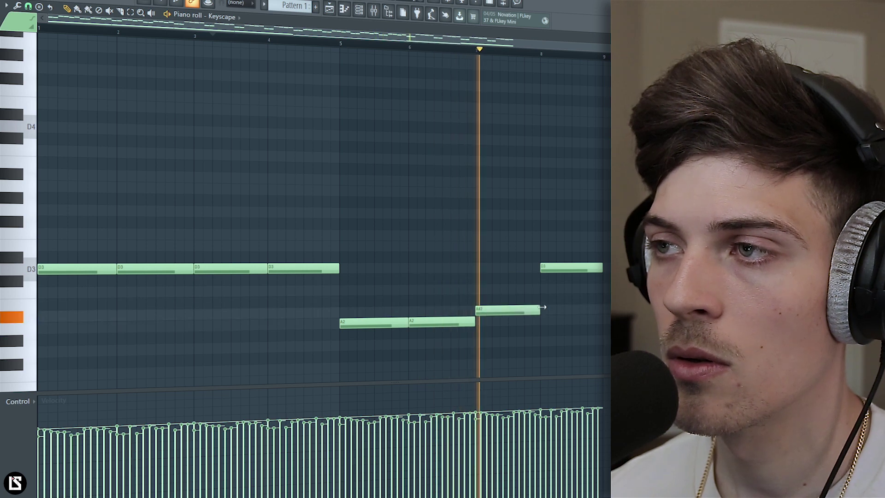
drag(558, 268, 558, 315)
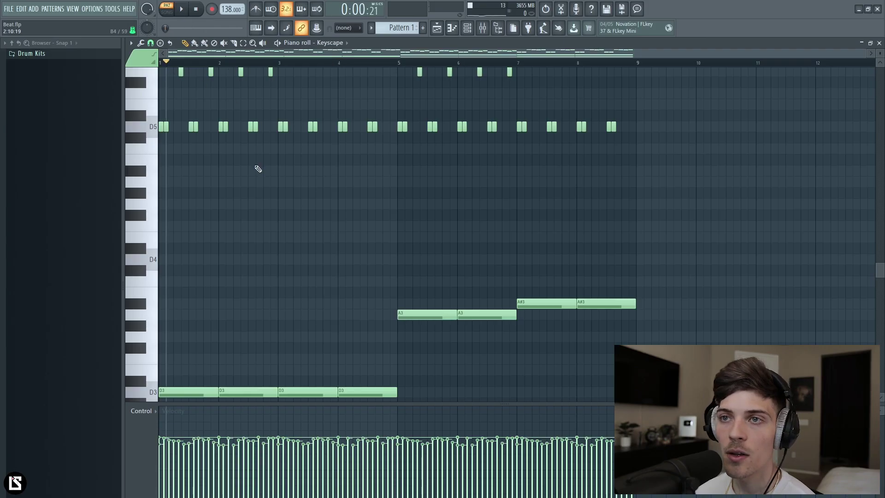
Add one-bar F and A notes above the D3 bass in bar 1 and raise both an octave to F4 and A4.
scroll(220, 83, up, 2)
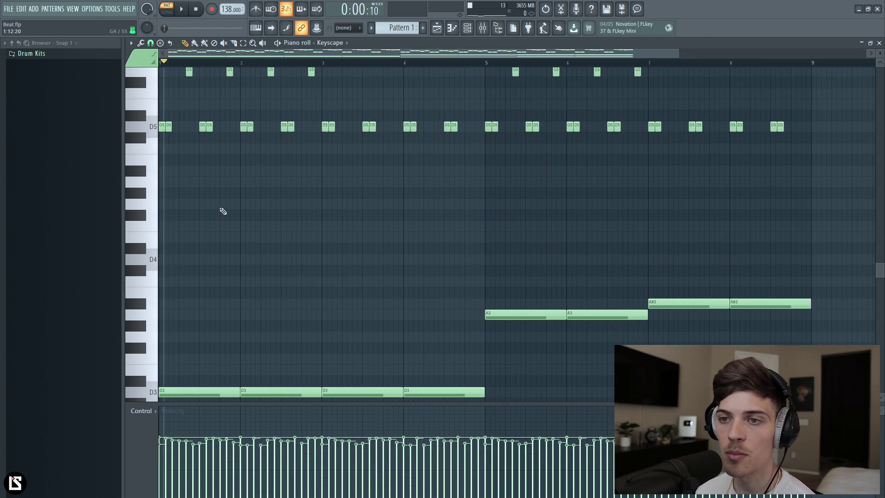
scroll(221, 211, down, 3)
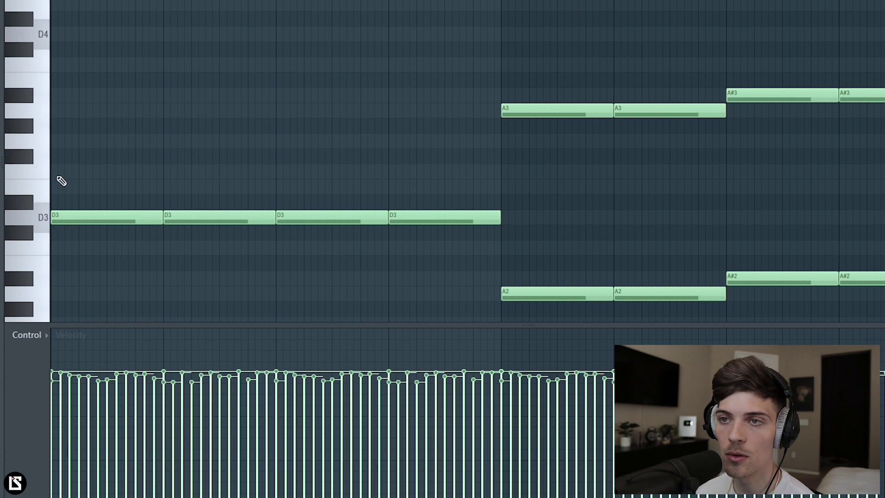
click(166, 292)
click(165, 248)
drag(181, 232, 184, 296)
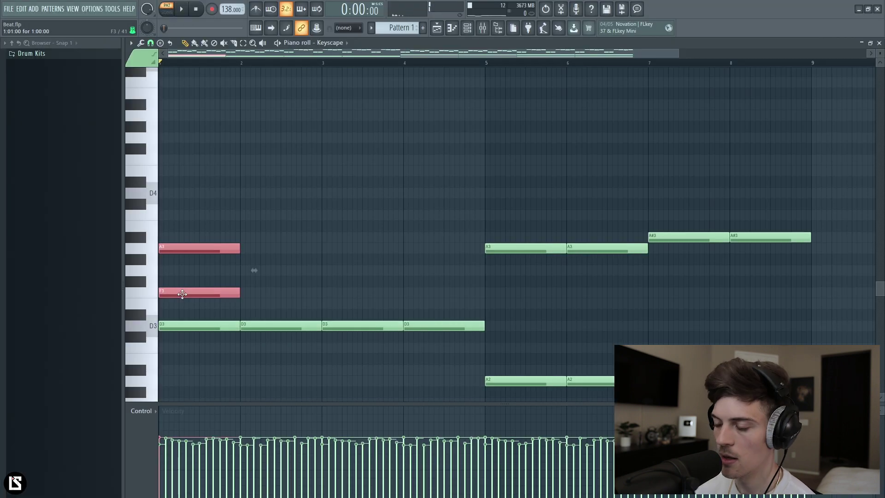
key(ctrl+Up)
scroll(186, 298, up, 6)
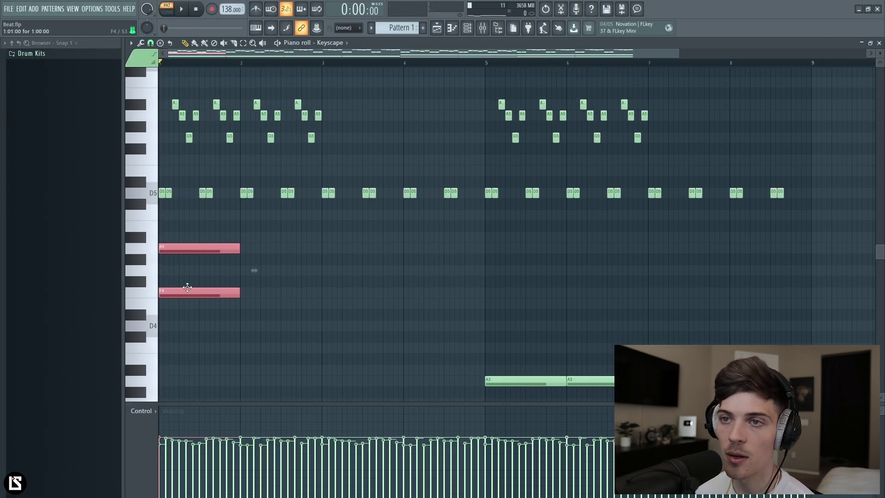
scroll(192, 66, down, 2)
scroll(211, 262, down, 3)
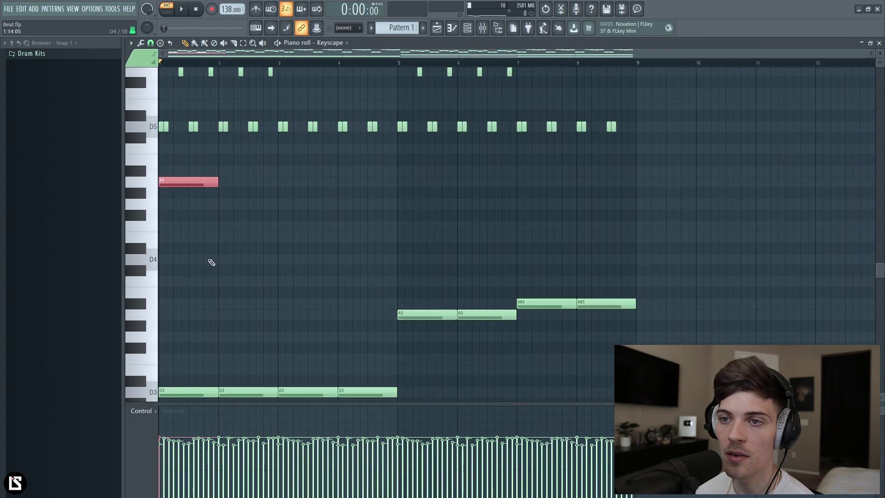
scroll(265, 175, down, 2)
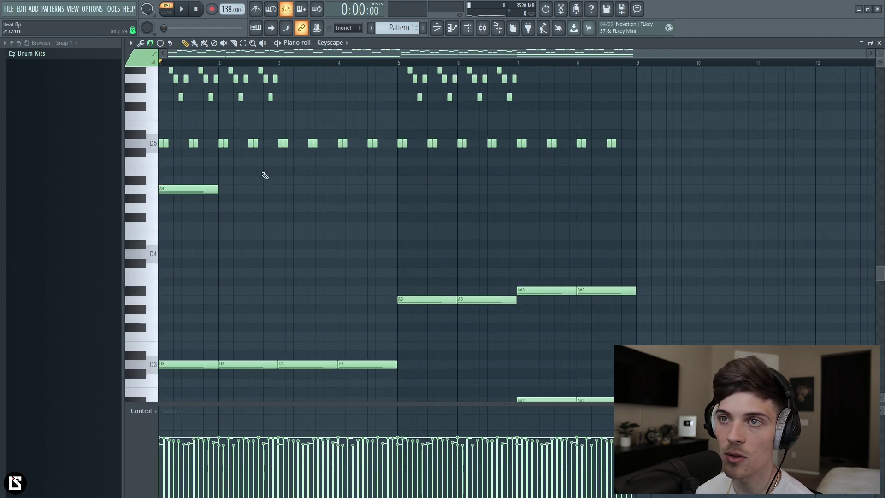
Extend the harmony with one-bar notes: A4 in bar 2, A#4 in bars 3 and 4, E4 in bars 5 and 6, and F4 in bars 7 and 8.
key(space)
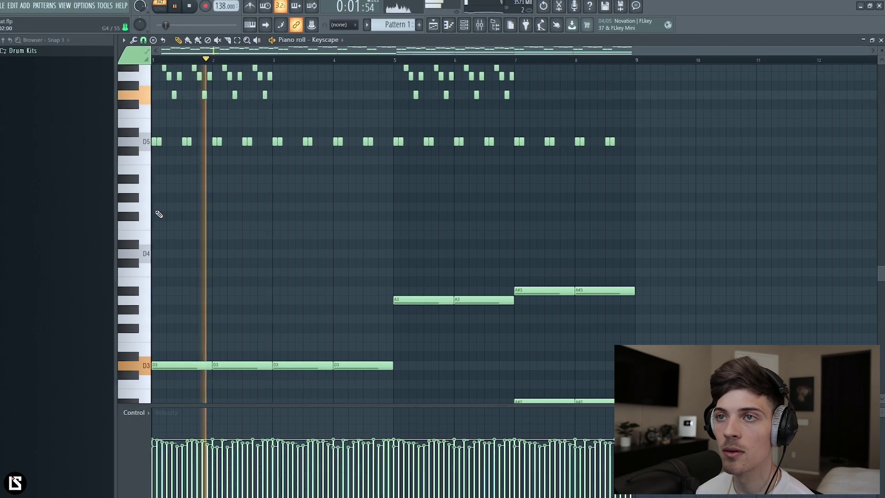
key(space)
key(space)
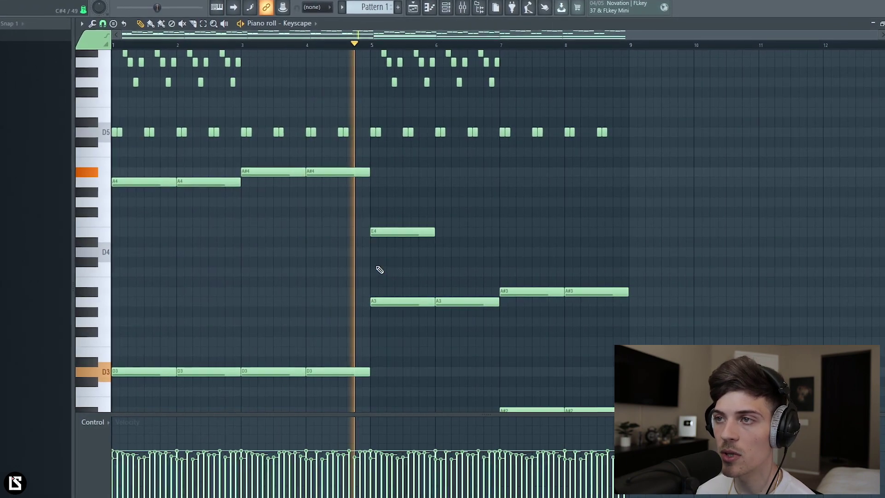
click(440, 236)
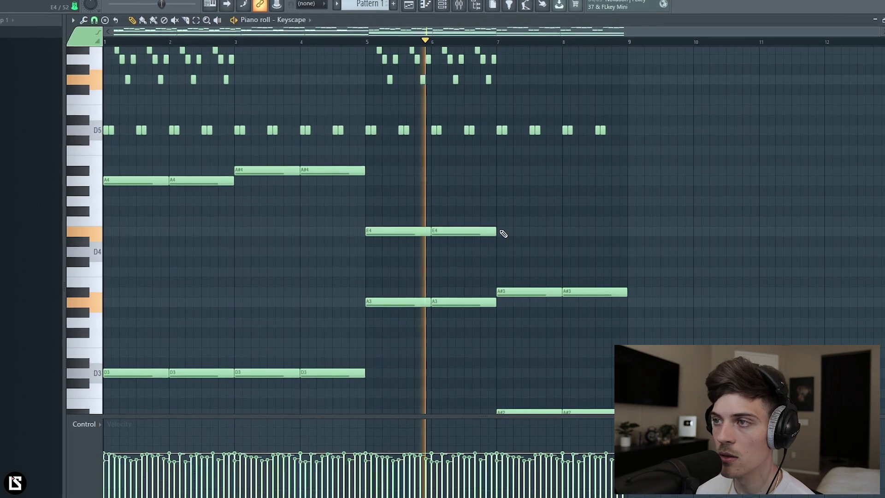
click(502, 220)
click(564, 224)
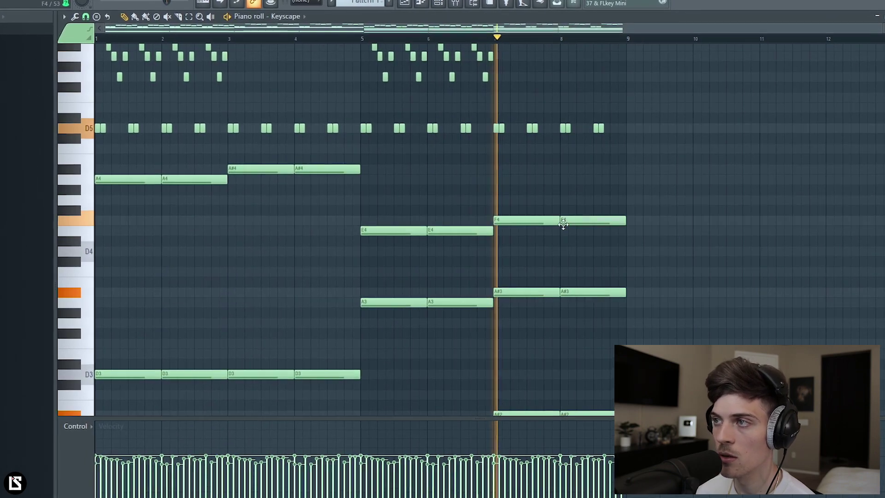
Highlight the upper harmony line and play back the full Keyscape melody with its bass and harmony.
drag(124, 156, 634, 258)
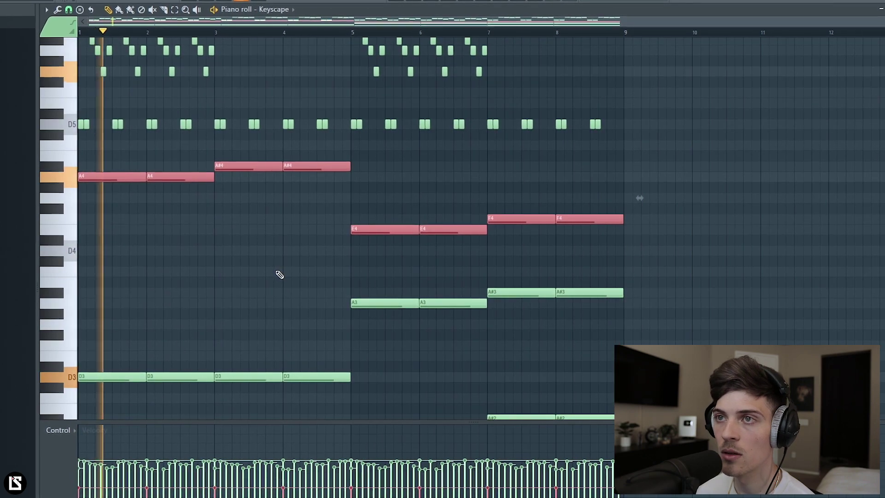
click(364, 97)
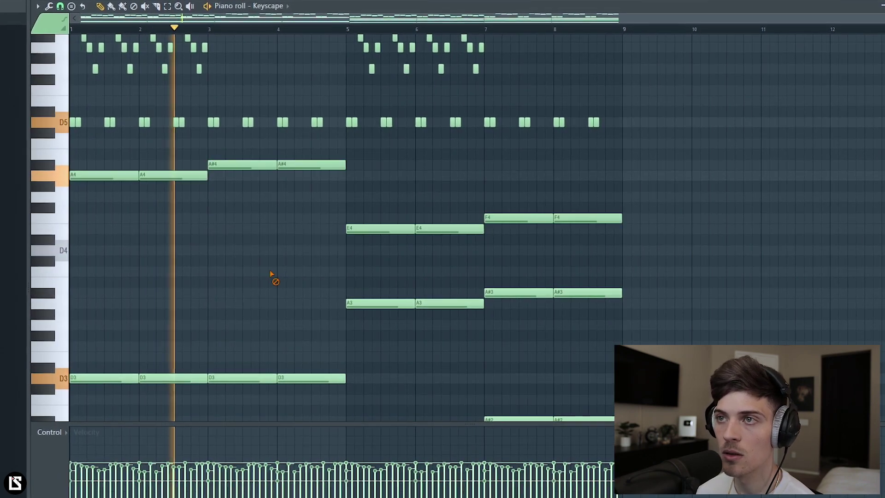
scroll(593, 134, up, 2)
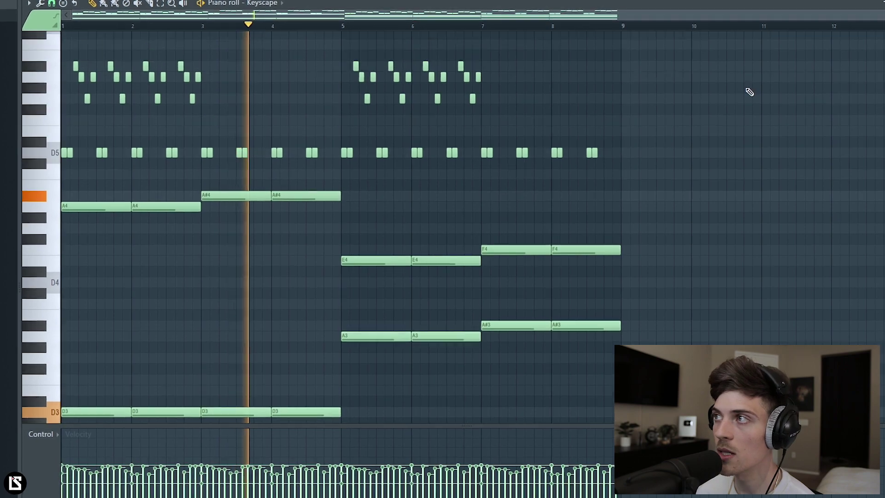
scroll(339, 226, down, 3)
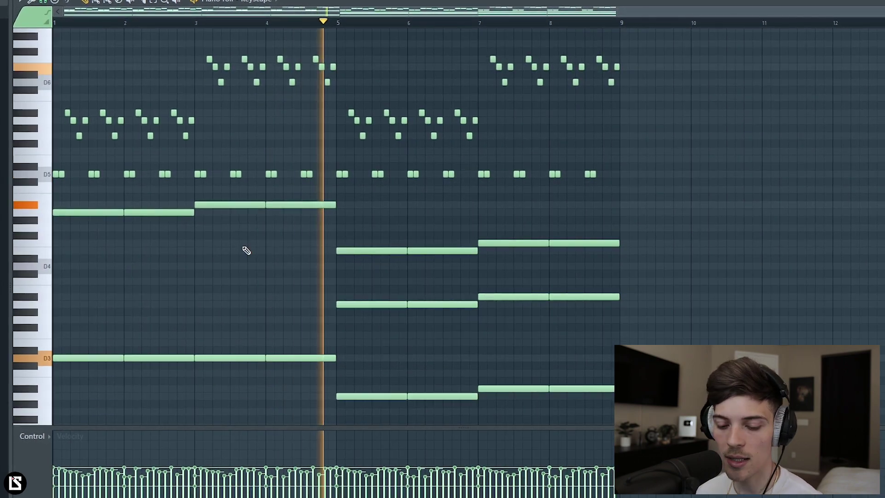
key(space)
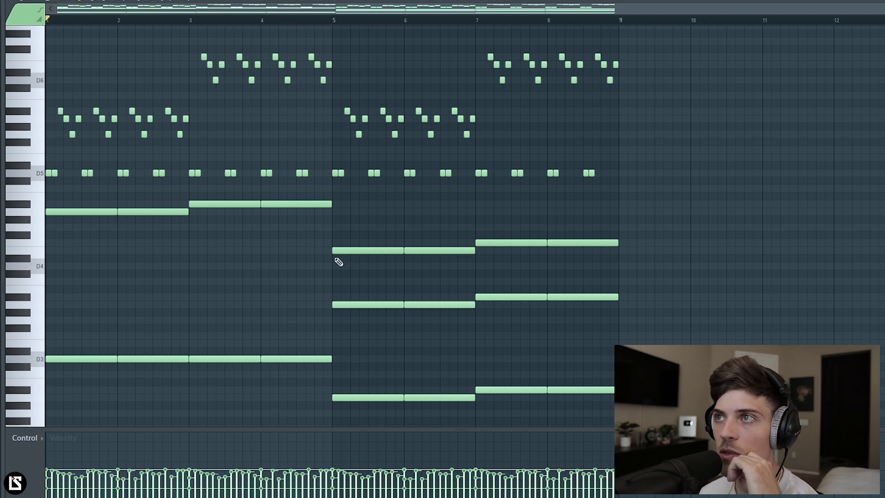
Bring up the channel rack and audition the Keyscape and Omnisphere channels soloed in turn.
key(F6)
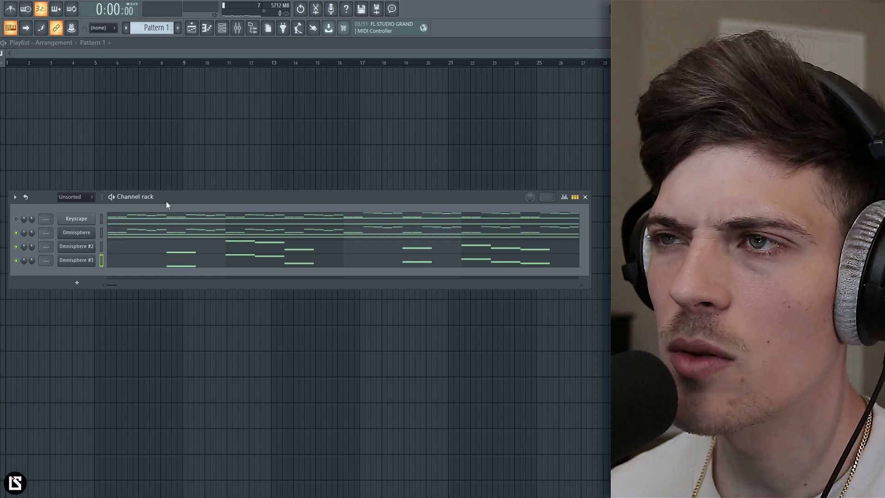
drag(172, 198, 173, 202)
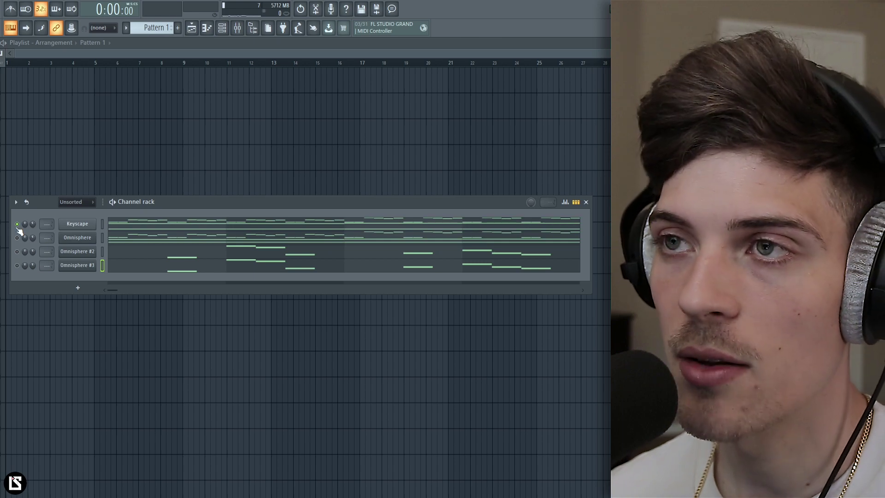
key(space)
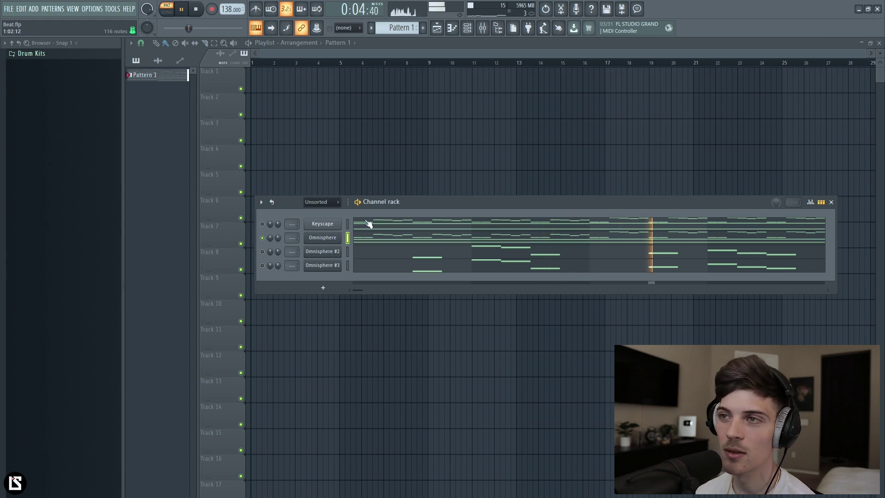
Review the Omnisphere channel's notes in the piano roll during playback, and return to the channel rack to check its instrument.
click(367, 240)
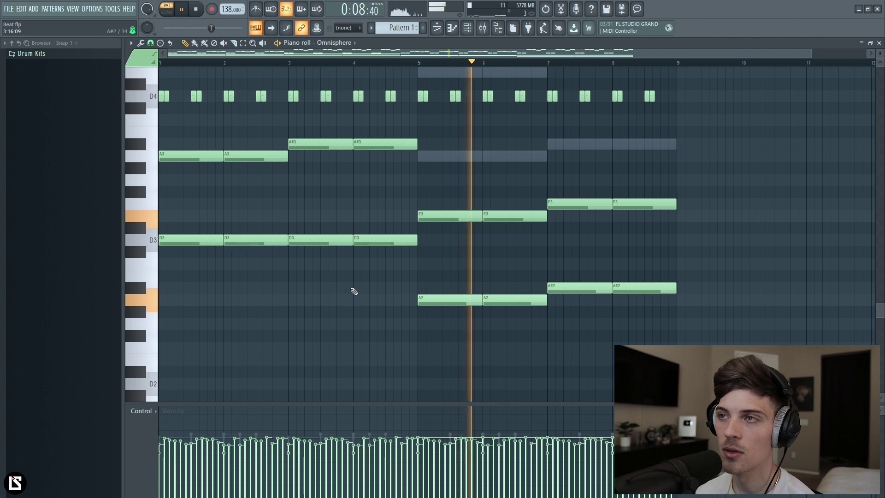
click(469, 33)
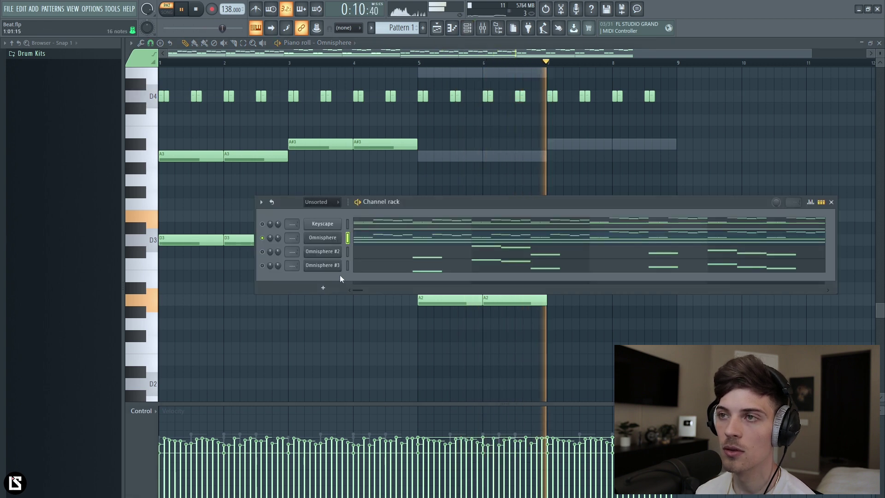
click(329, 242)
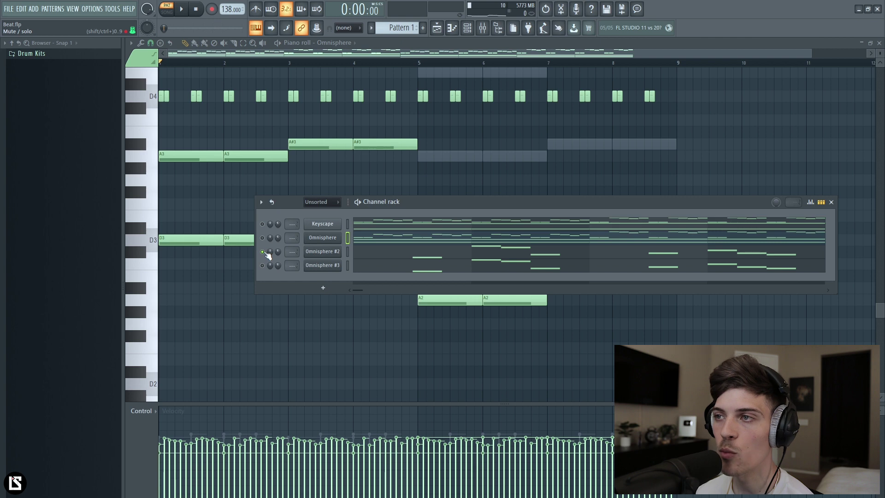
Open the soloed Omnisphere #2 channel's notes and examine its counter-melody against the ghost notes.
click(370, 257)
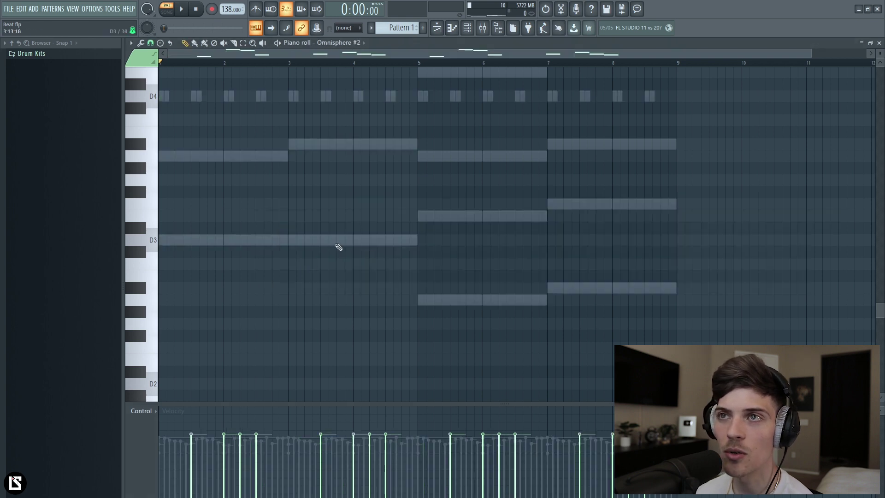
scroll(305, 286, up, 8)
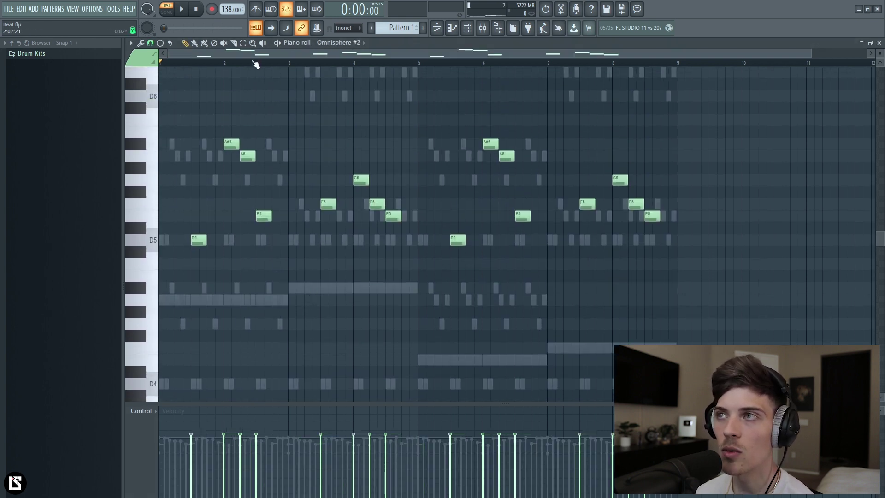
scroll(254, 62, up, 2)
scroll(254, 61, down, 2)
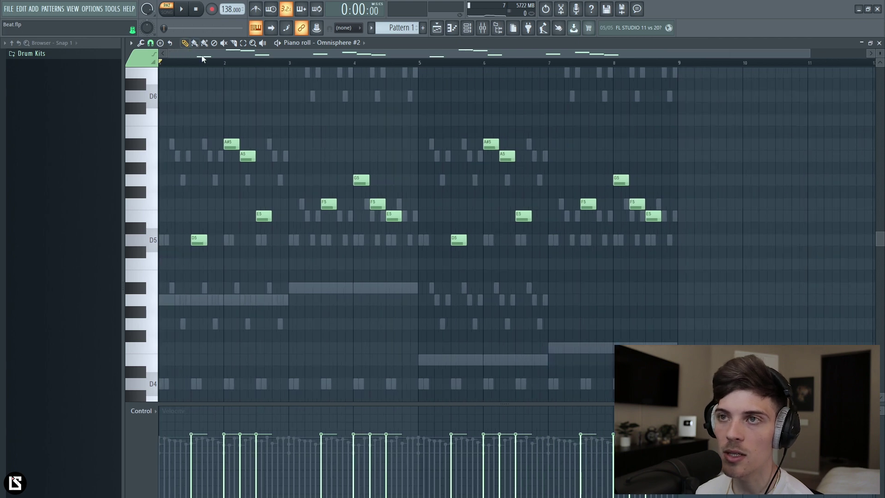
Unmute the Omnisphere channel alongside Omnisphere #2 and play the counter-melody over it.
click(467, 32)
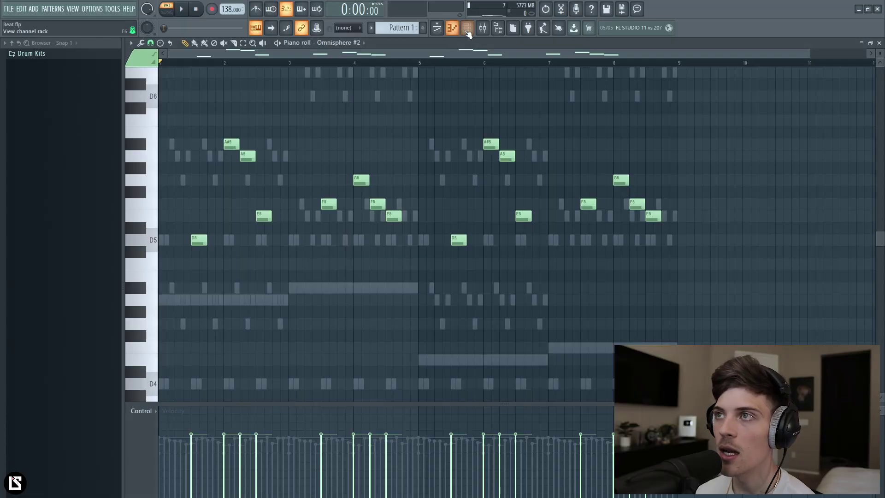
click(467, 29)
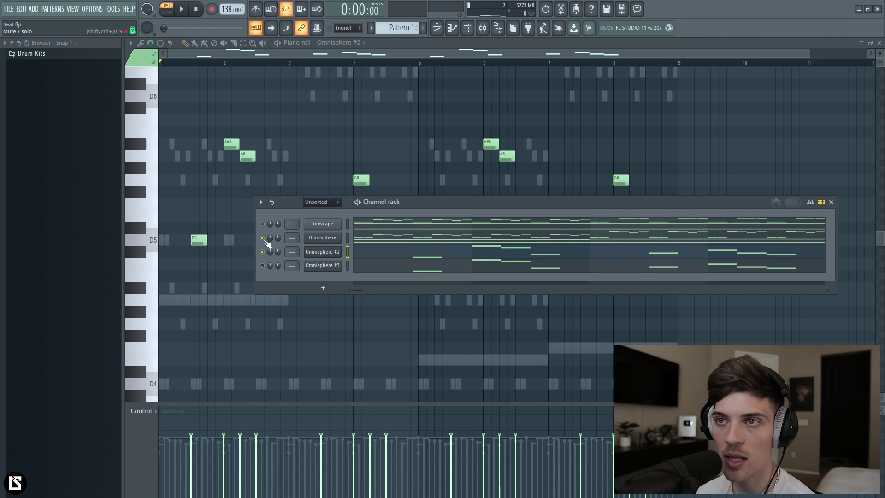
right_click(224, 214)
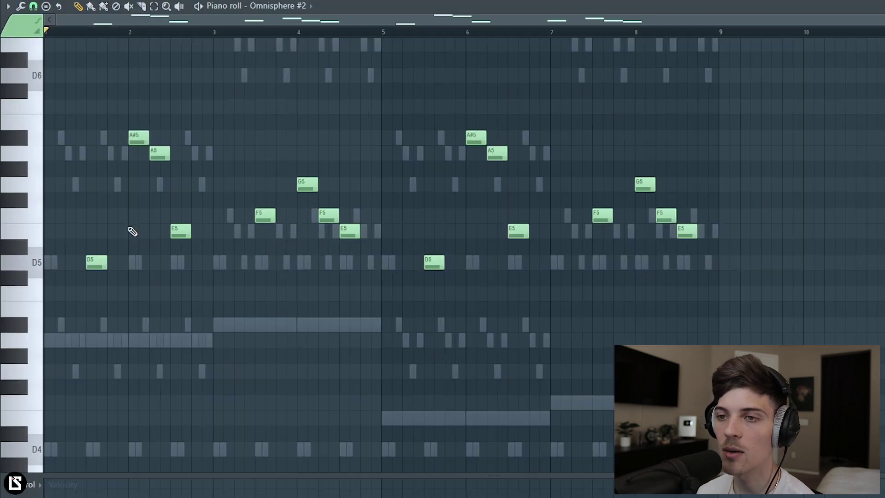
key(space)
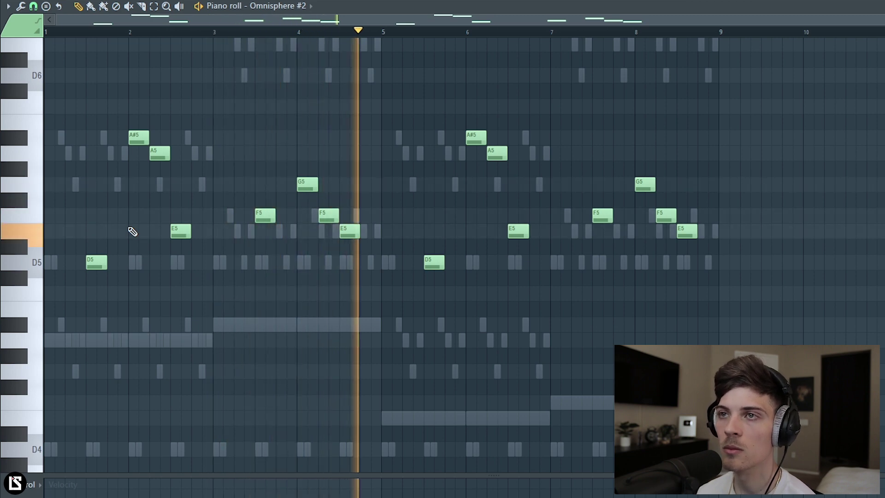
key(space)
Try moving the Omnisphere #2 notes of bars 1 to 4 two beats earlier, starting at bar 1, and play the result.
scroll(147, 33, up, 3)
drag(71, 99, 528, 370)
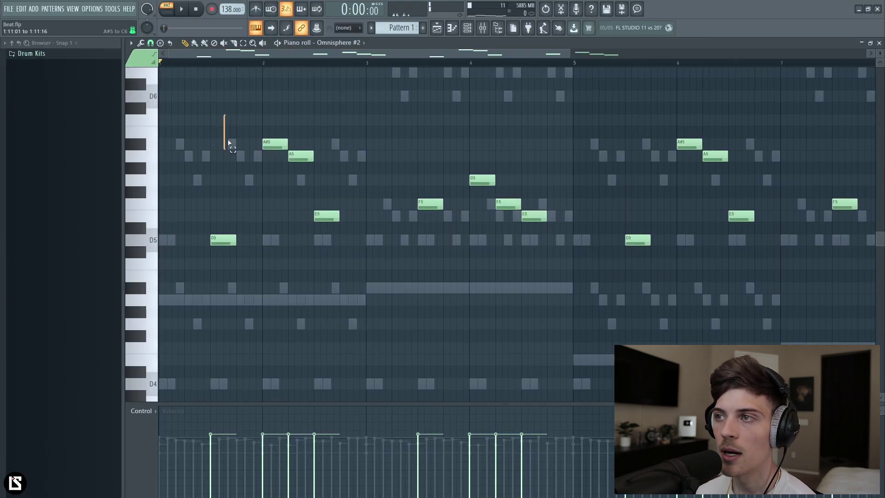
drag(216, 251, 161, 251)
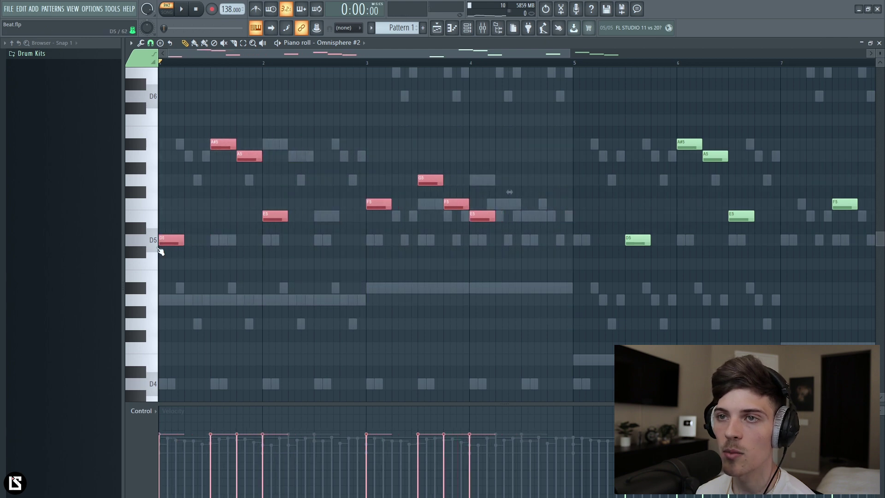
right_click(170, 222)
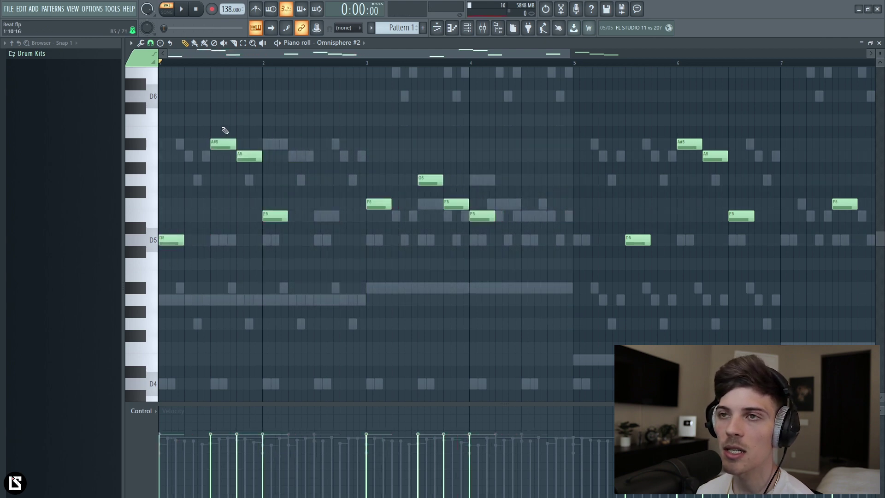
drag(214, 129, 266, 178)
click(243, 206)
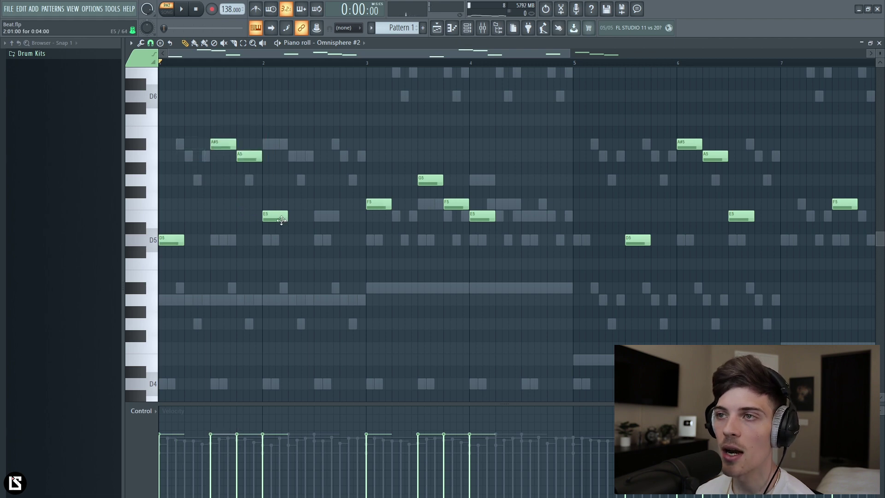
key(space)
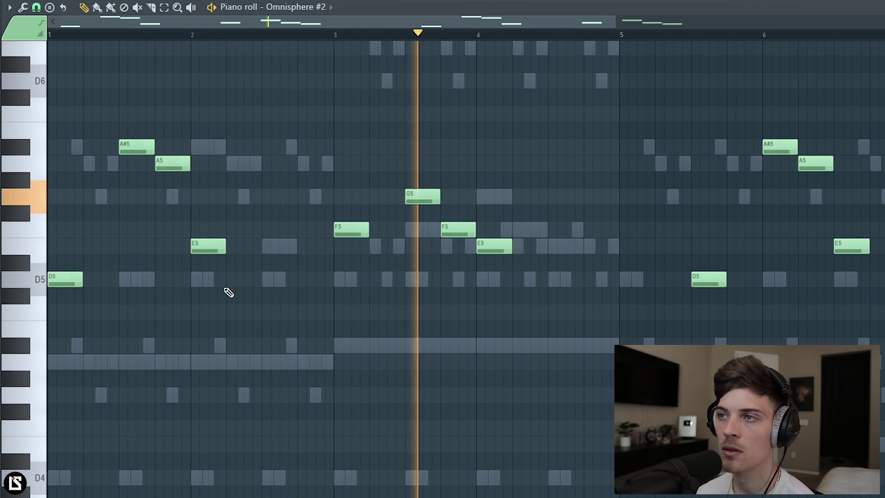
key(space)
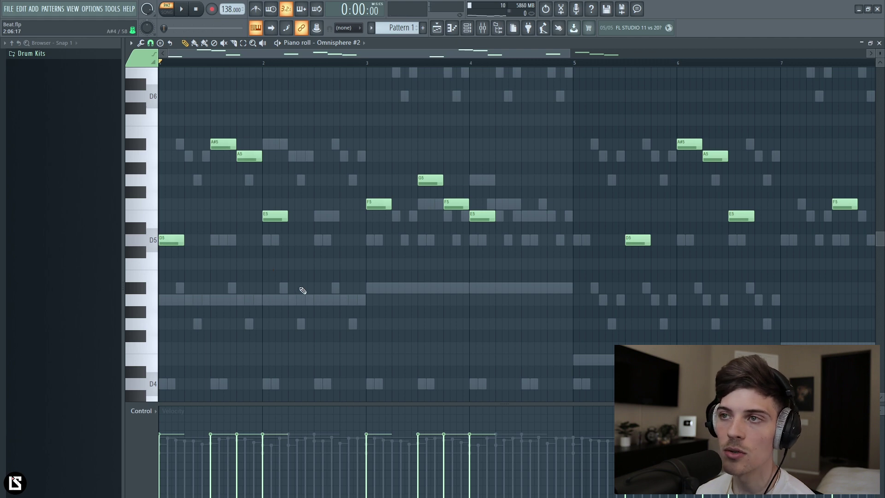
click(371, 204)
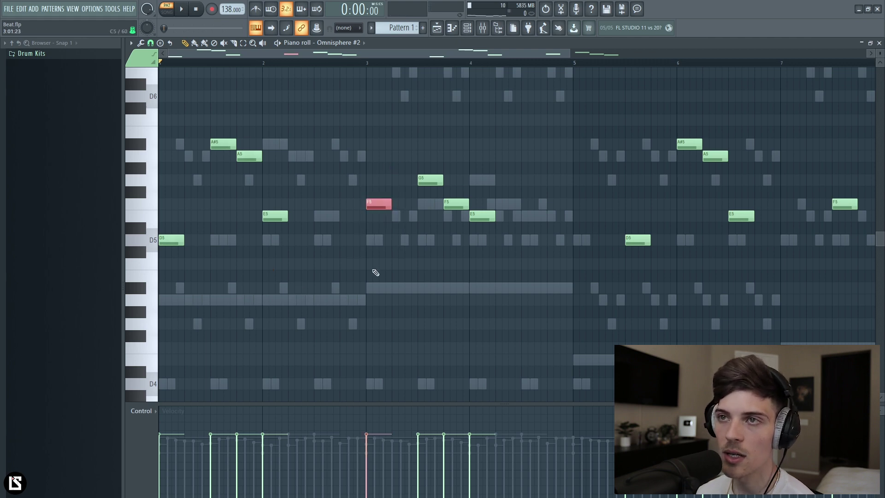
drag(376, 179, 388, 226)
drag(434, 171, 474, 204)
ctrl+click(461, 245)
drag(428, 163, 488, 223)
ctrl+click(467, 280)
Move the Omnisphere #2 notes of the first four bars two beats later, so the first D5 starts halfway through bar 1.
drag(164, 103, 576, 313)
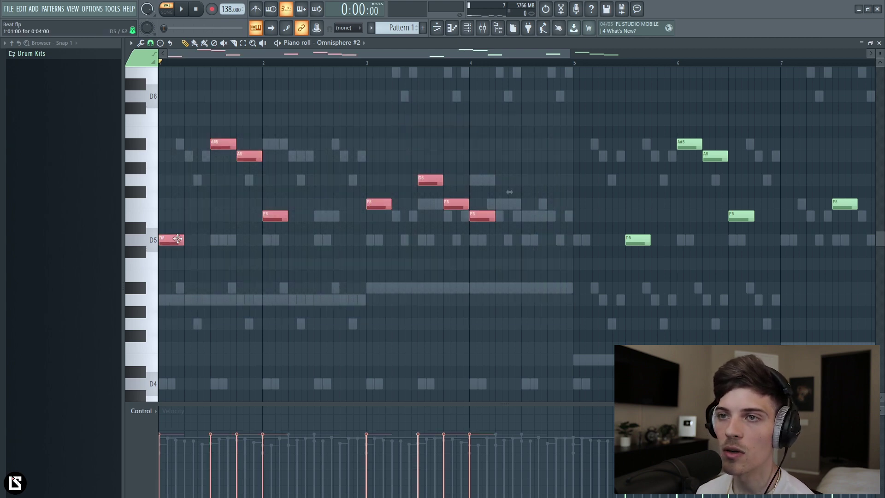
drag(177, 239, 225, 244)
ctrl+click(233, 261)
right_click(229, 241)
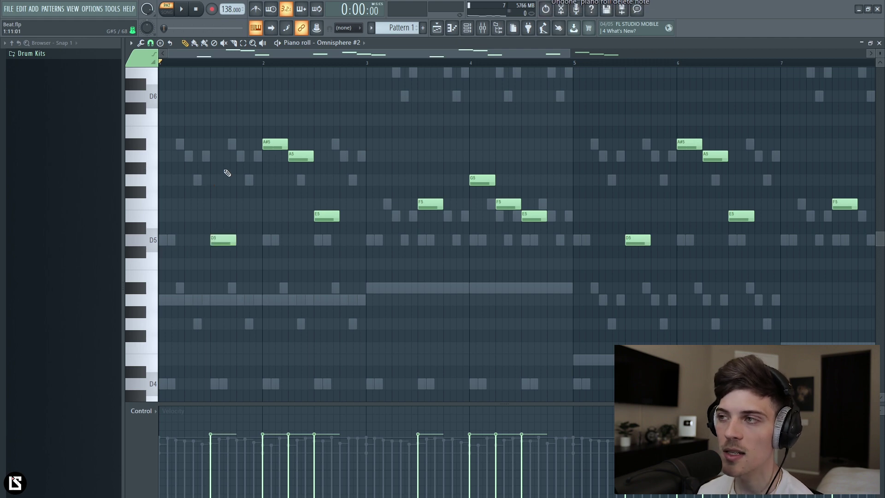
Play back the Omnisphere #2 counter-melody with its delayed start, viewing all eight bars.
key(space)
scroll(211, 64, down, 3)
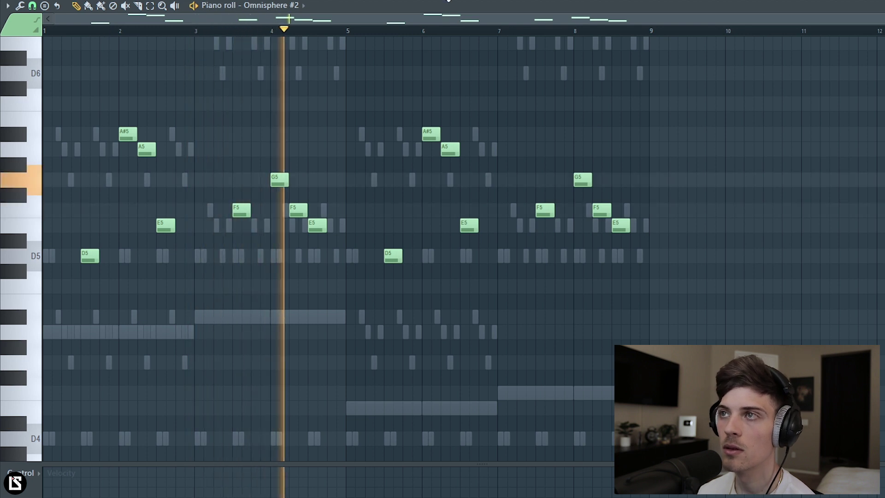
key(space)
Unmute Omnisphere #3 in the channel rack and play the three Omnisphere layers together with Keyscape muted.
click(468, 28)
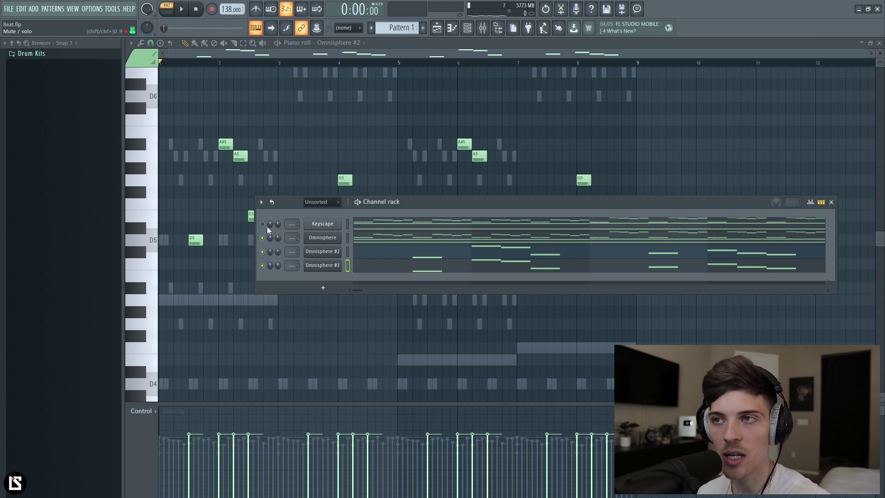
drag(408, 201, 392, 206)
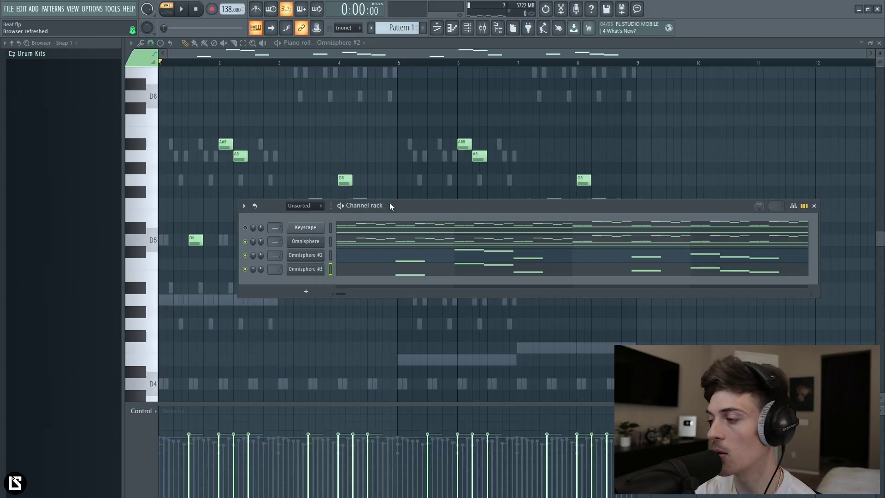
key(space)
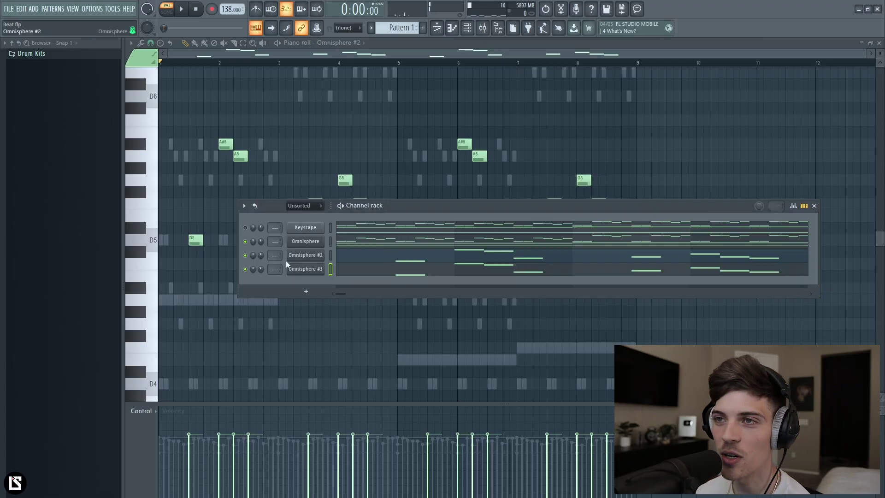
Unmute Keyscape, play it together with the three Omnisphere layers, and open its notes in the piano roll.
right_click(245, 228)
key(space)
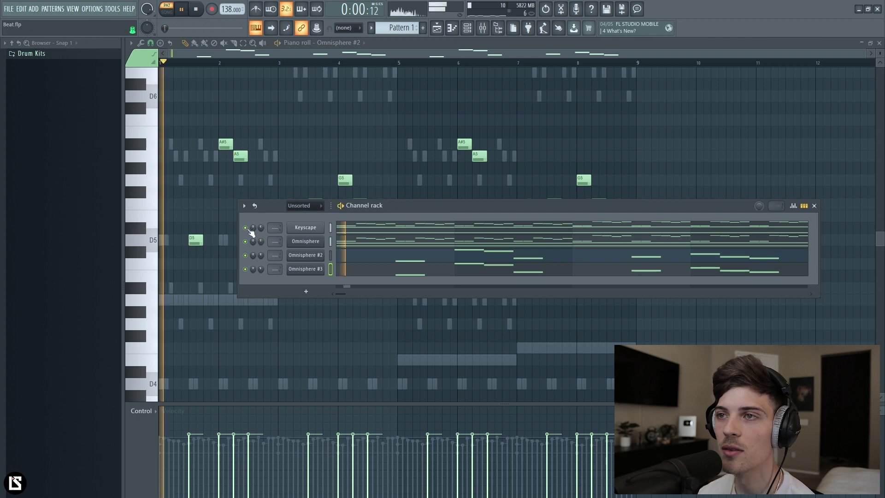
click(348, 231)
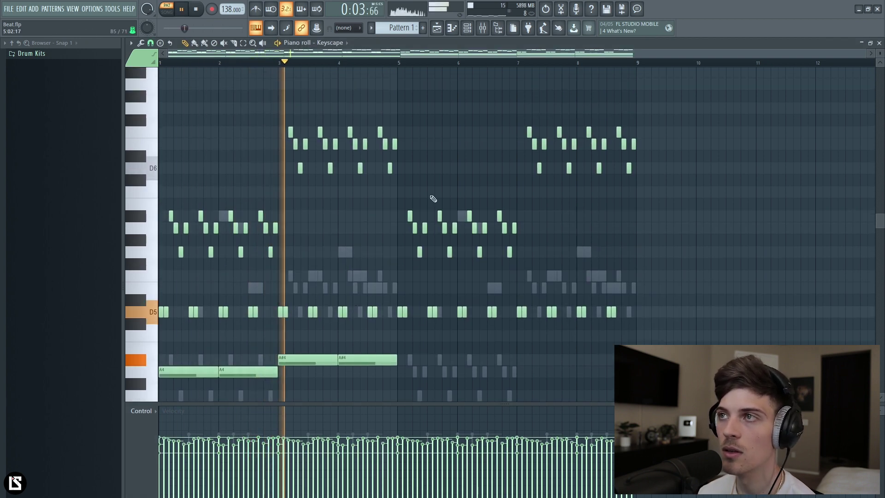
scroll(401, 203, up, 3)
key(space)
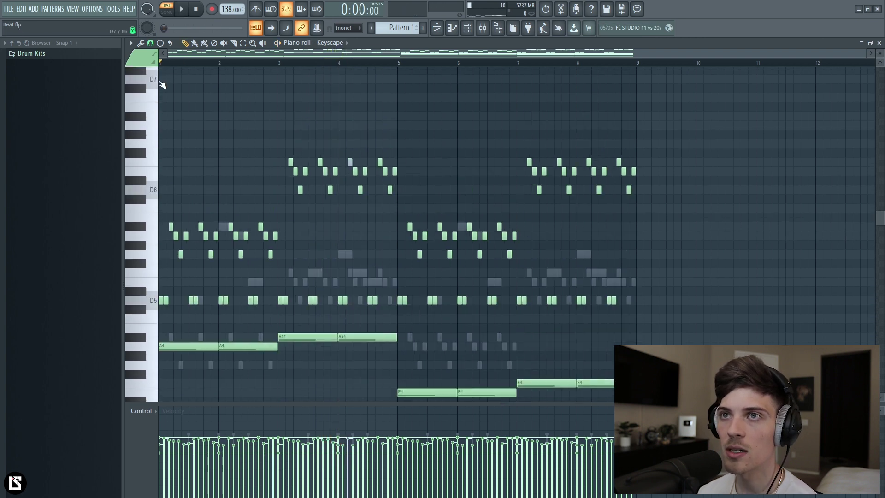
Delete all Keyscape notes from D5 upward across the eight bars, keeping only the long sustained notes below.
drag(161, 79, 646, 322)
key(Delete)
scroll(469, 277, down, 8)
scroll(469, 276, down, 3)
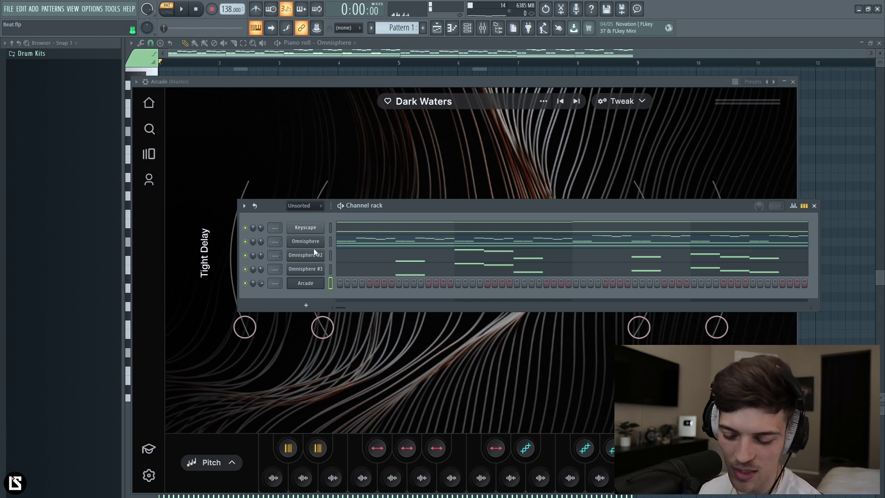
Audition individual samples of the Dark Waters kit in the Arcade channel by playing different notes.
key(n)
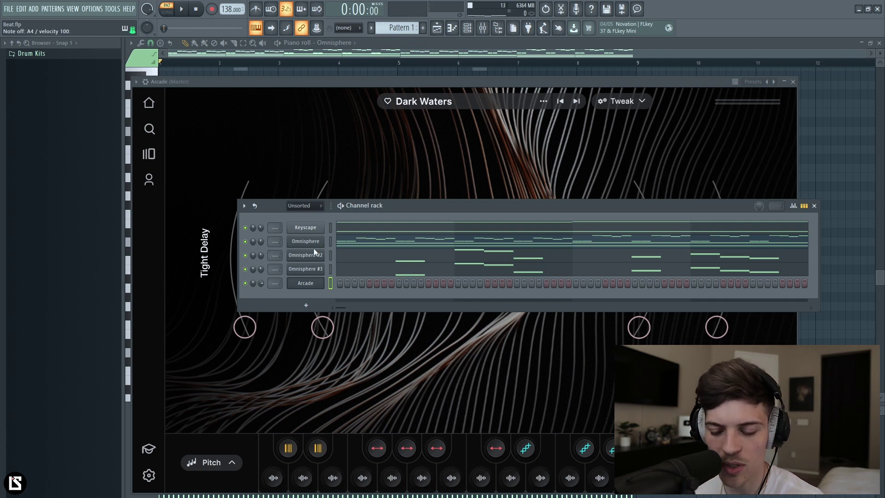
key(v)
key(b)
key(n)
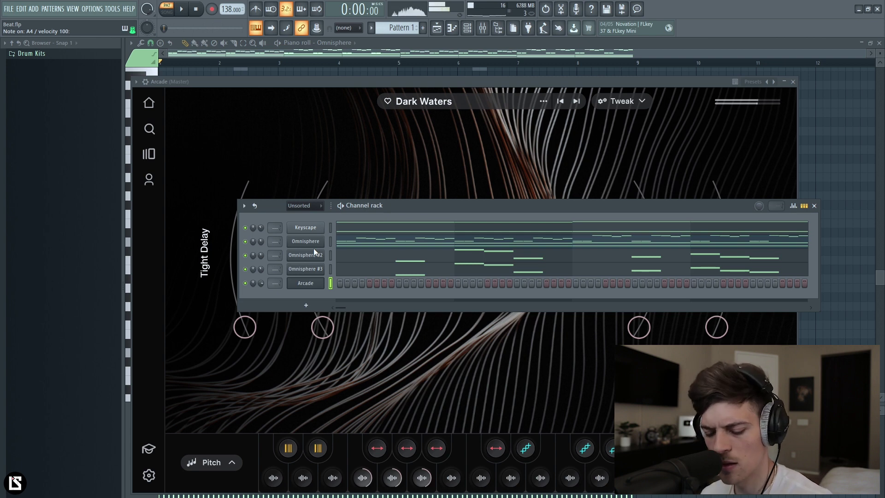
key(c)
key(x)
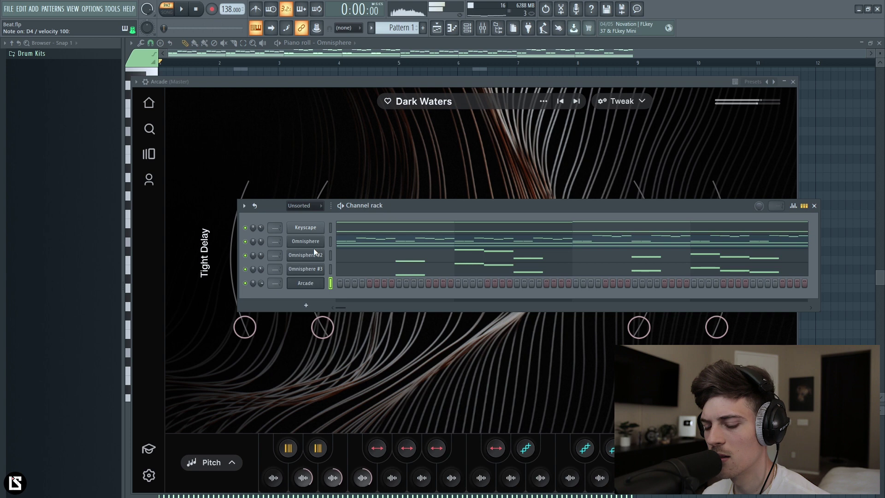
key(c)
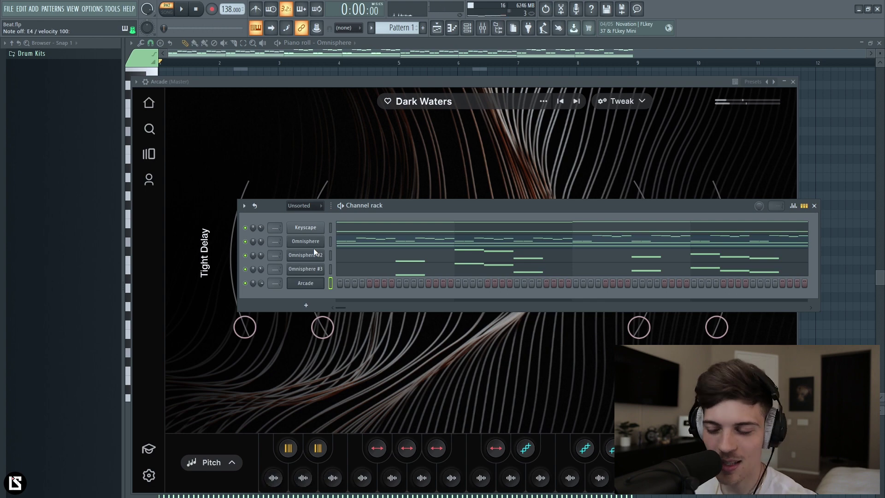
key(u)
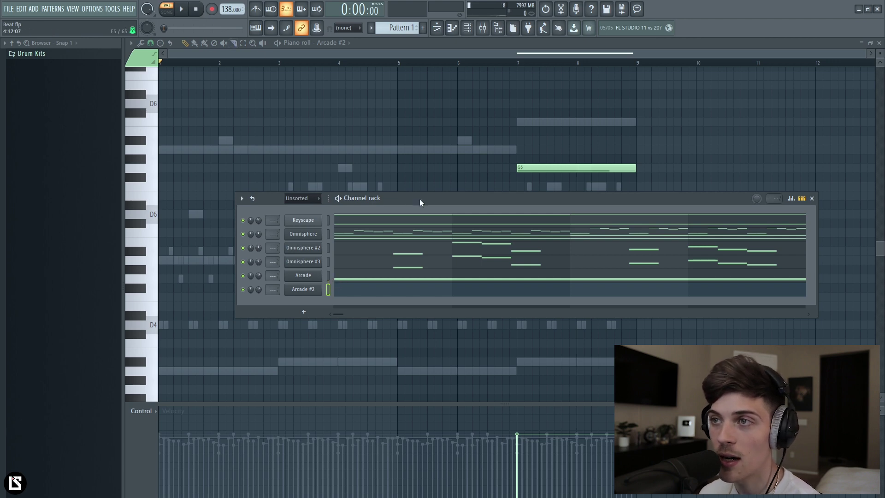
Play the pattern with both Arcade layers and inspect the Arcade channel's Under Siege kit.
drag(412, 201, 410, 203)
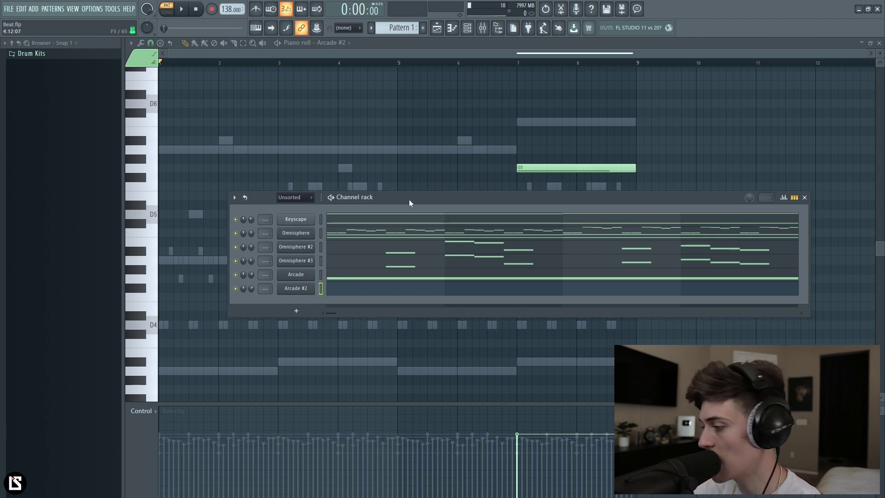
key(space)
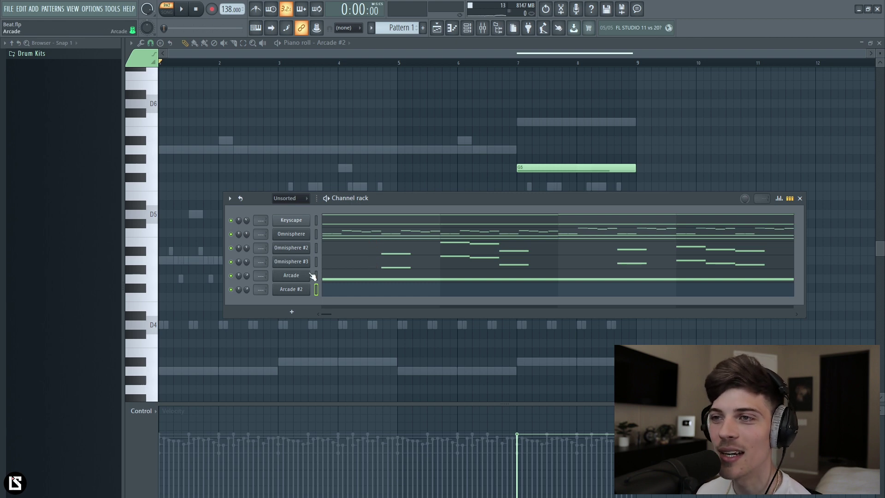
click(304, 276)
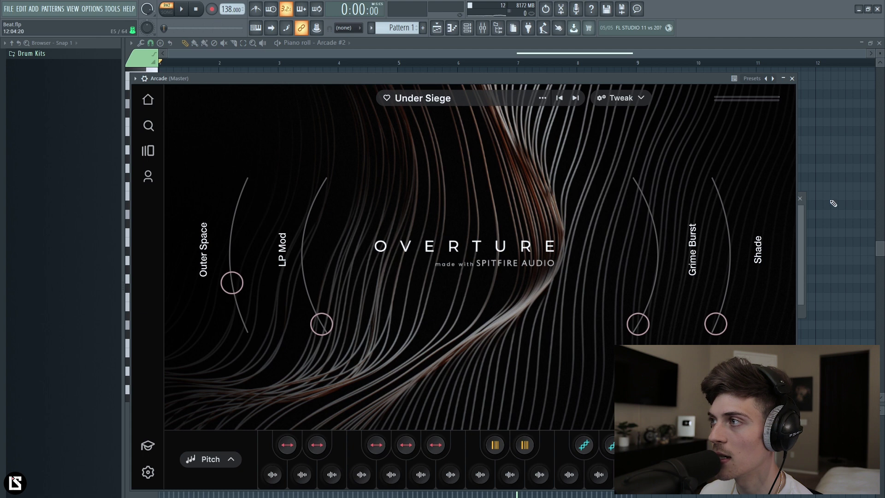
click(801, 229)
Examine the long notes of the Arcade channel across the eight bars in the piano roll.
click(333, 279)
scroll(228, 142, down, 1)
scroll(247, 156, up, 3)
ctrl+click(386, 276)
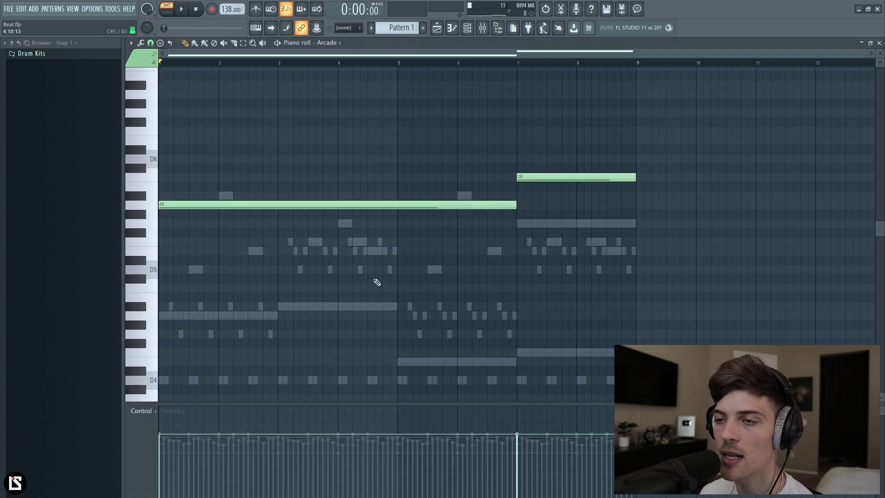
drag(551, 146, 583, 221)
ctrl+click(580, 253)
Inspect the Arcade #2 channel's Minor Complication kit and its notes.
click(464, 28)
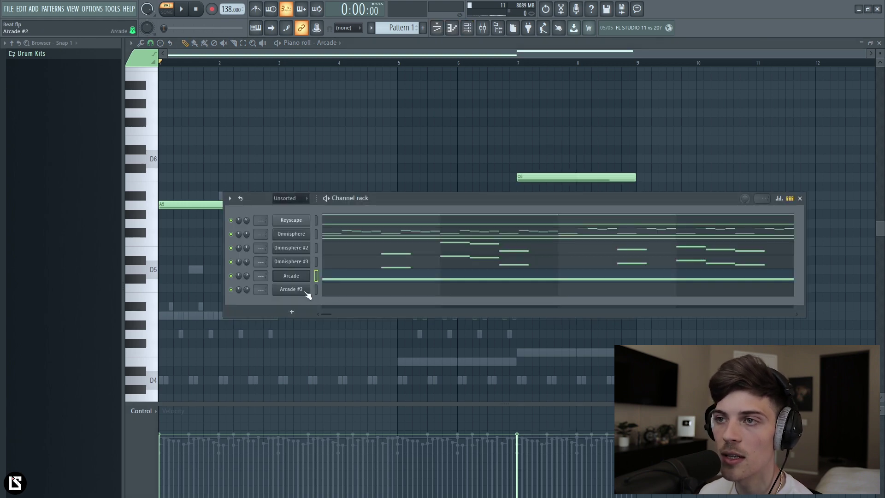
click(298, 292)
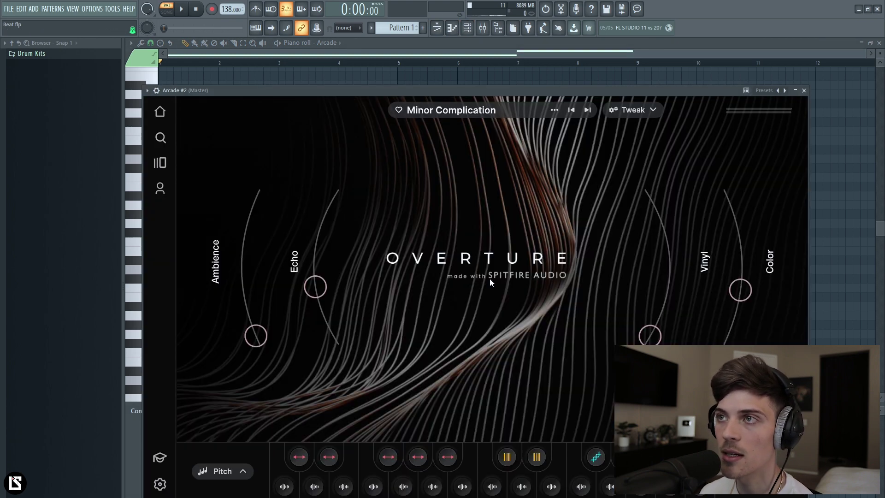
click(804, 90)
click(372, 293)
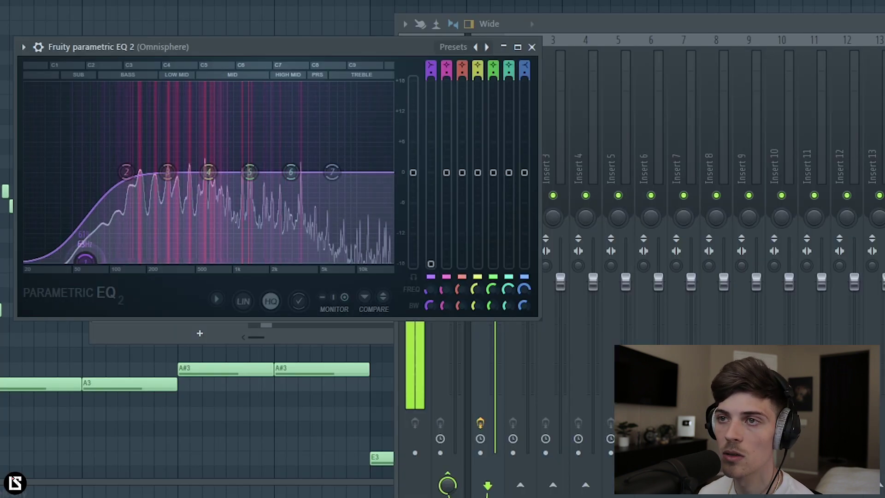
Enable the Noise module in RC-20 Retro Color, set its type to Vinyl 2 and keep its amount low.
drag(305, 223, 311, 193)
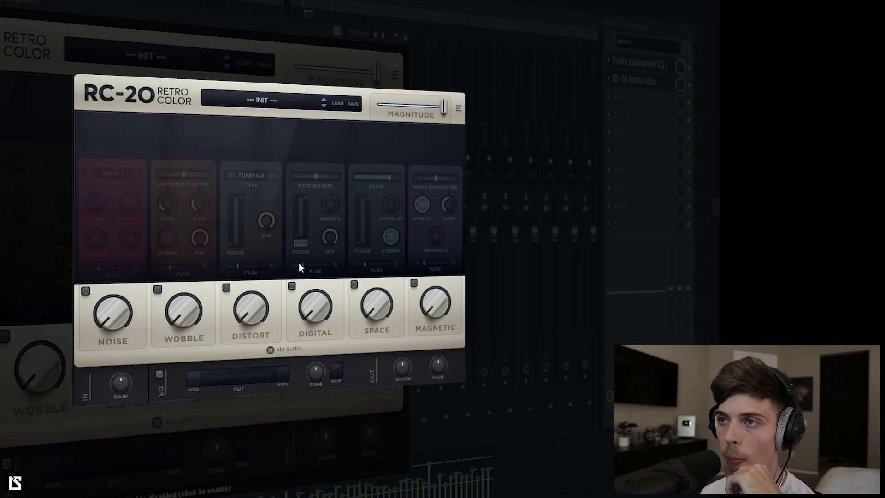
click(88, 291)
drag(104, 313, 107, 285)
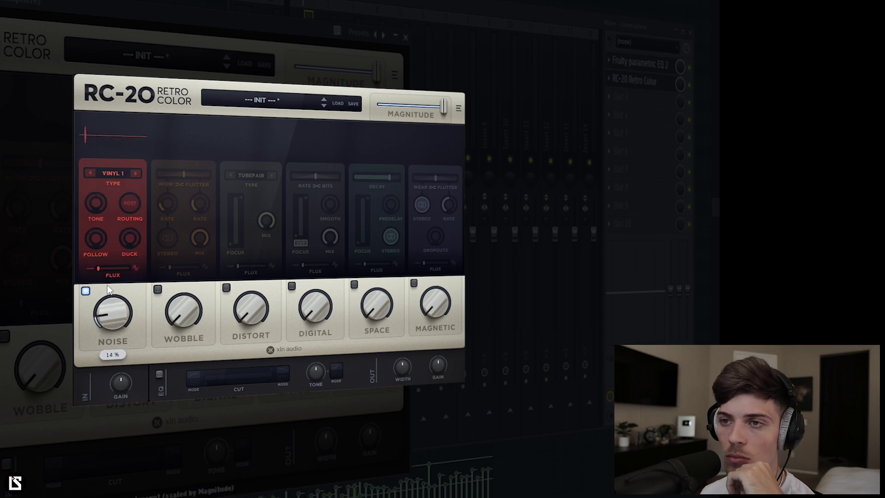
click(136, 173)
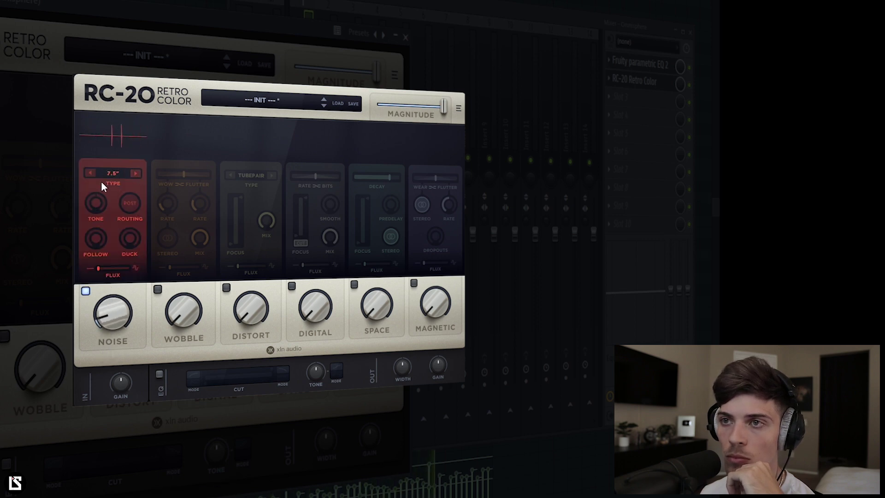
drag(113, 316, 112, 320)
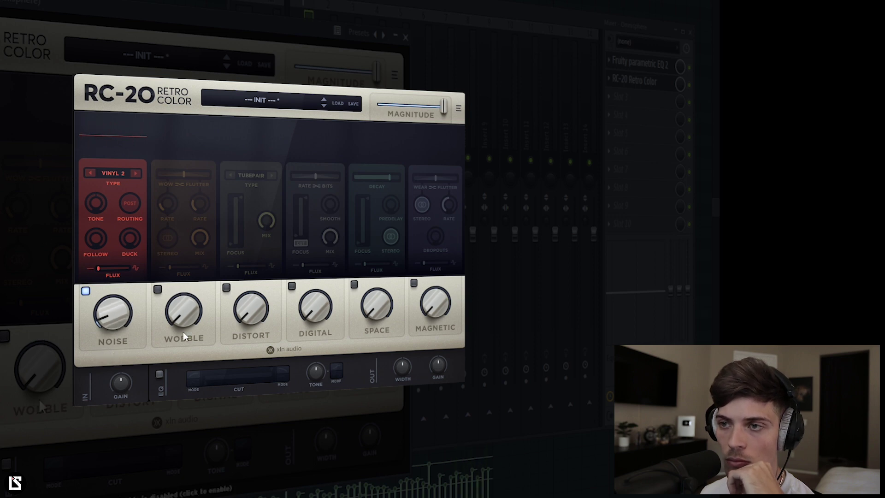
Try Wobble at 8% and switch it off, then enable Distort with the Iron type and raise its amount.
click(158, 290)
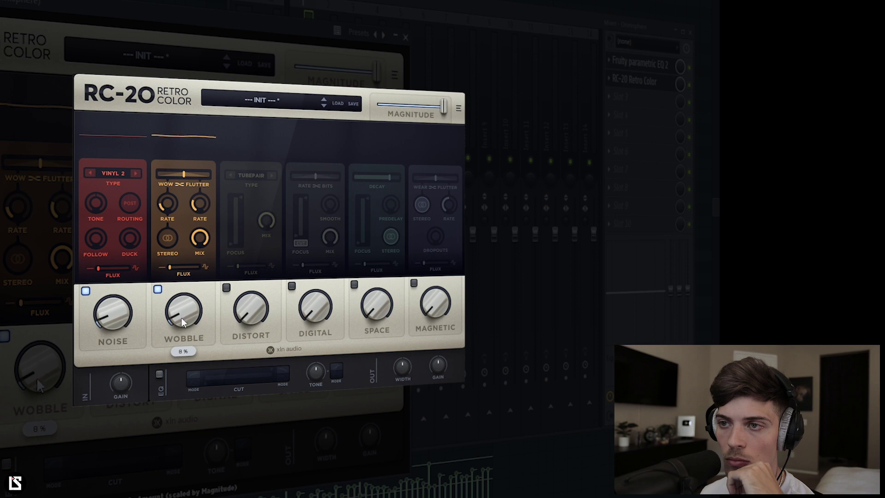
click(226, 288)
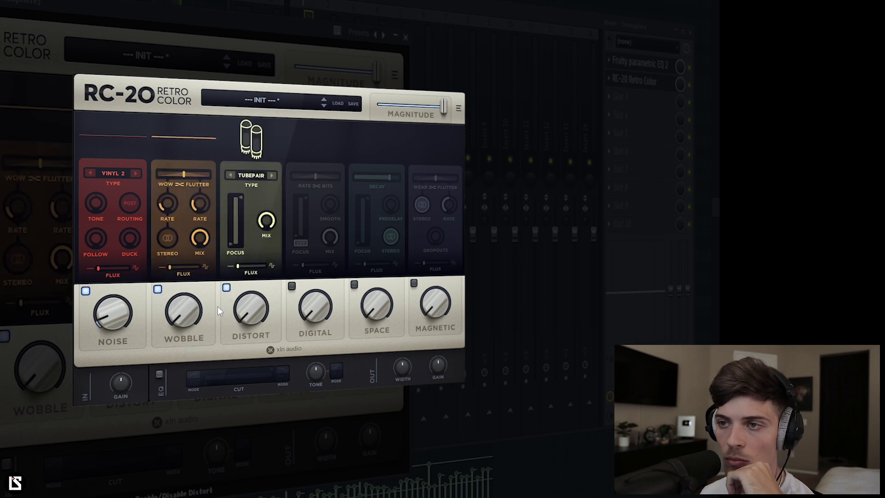
click(158, 290)
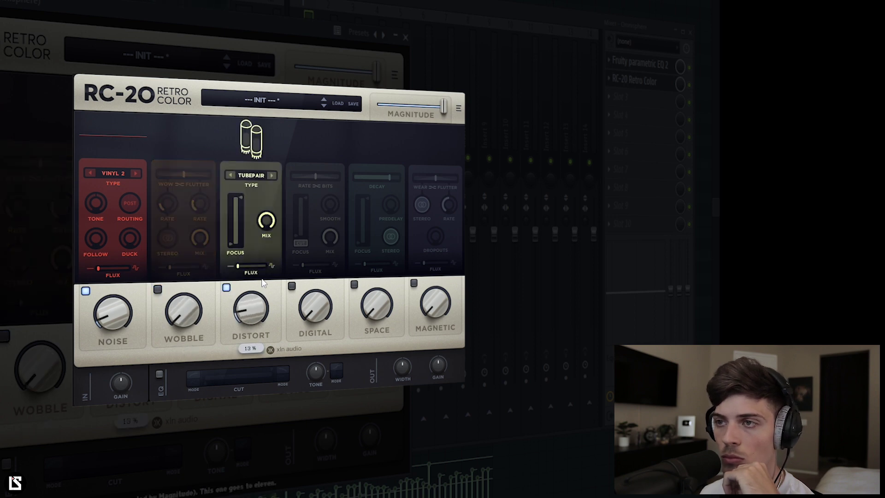
click(270, 175)
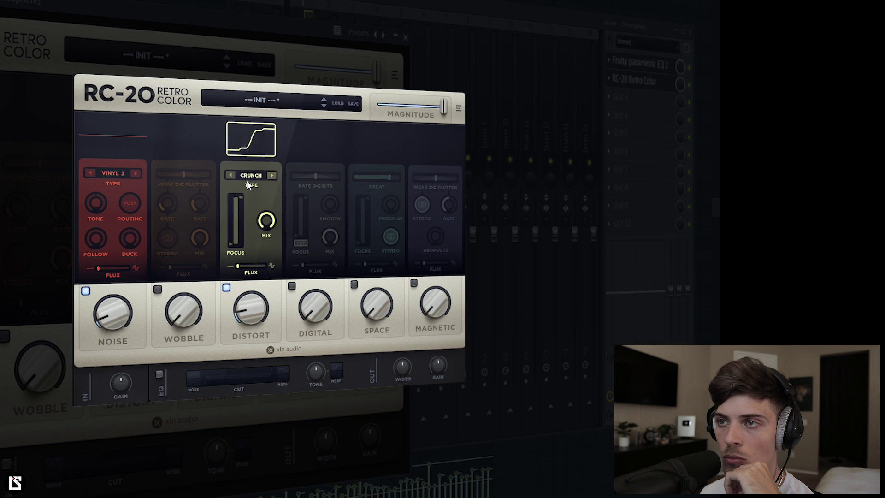
click(231, 176)
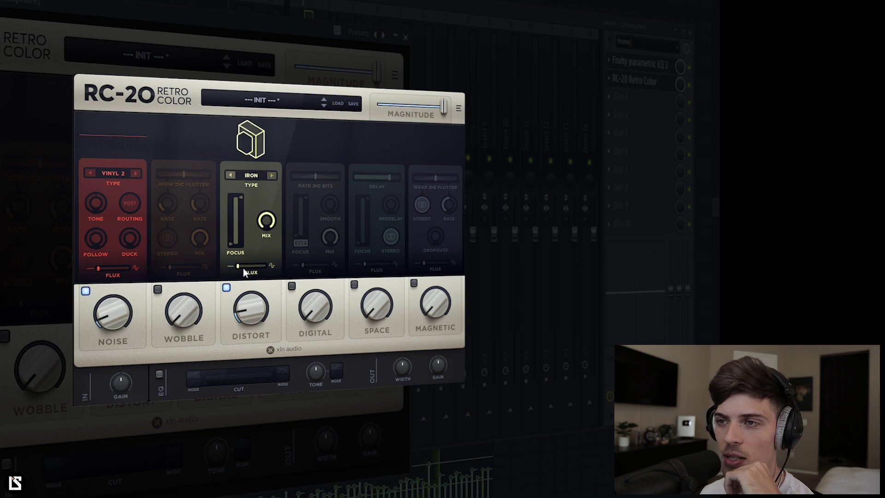
drag(247, 297, 251, 265)
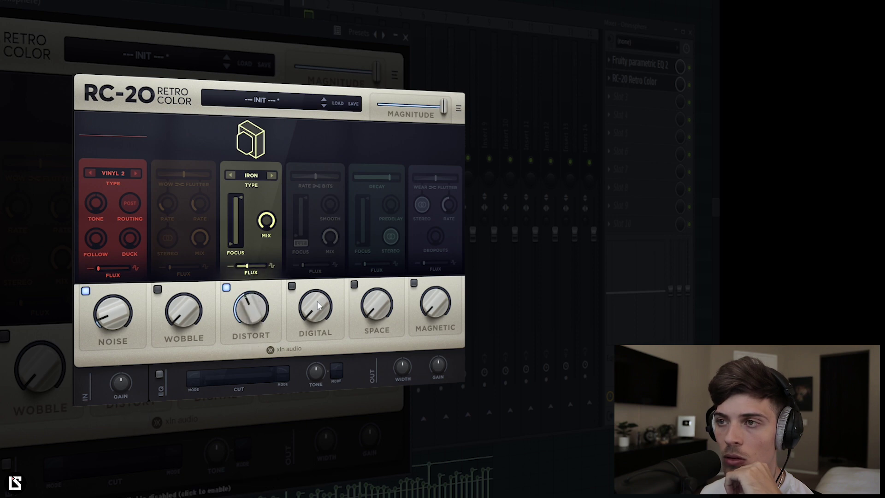
Compare the Distort types, choose Zap and set the Distort amount to 34%.
click(272, 175)
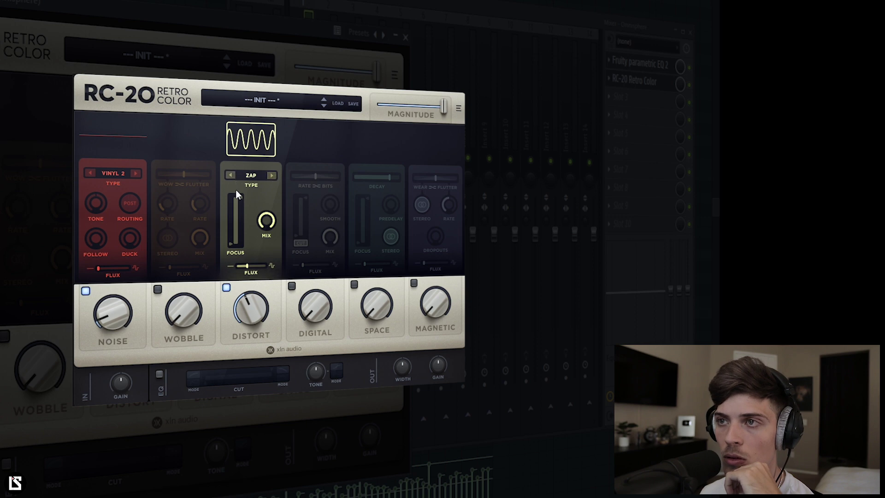
click(228, 175)
click(227, 175)
click(272, 175)
click(275, 174)
drag(250, 312, 248, 332)
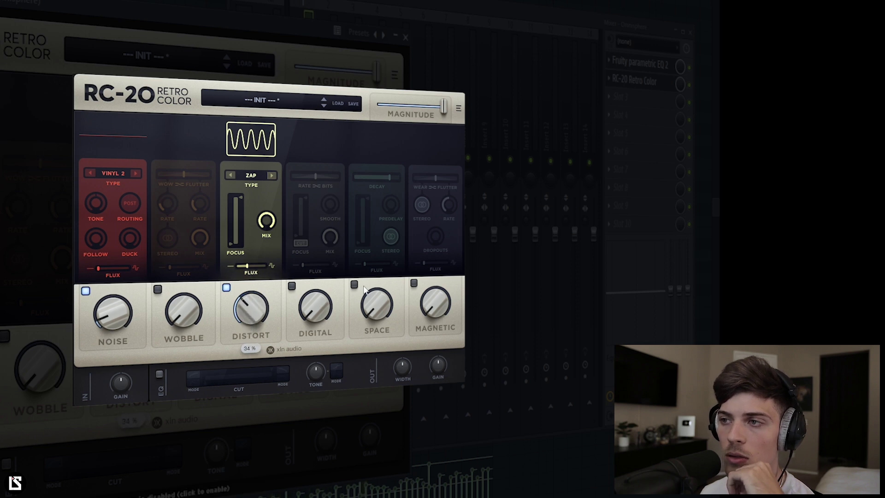
Enable the Digital, Space, Magnetic and EQ sections, set Noise to 7%, raise the Space amount and adjust the output width.
click(377, 315)
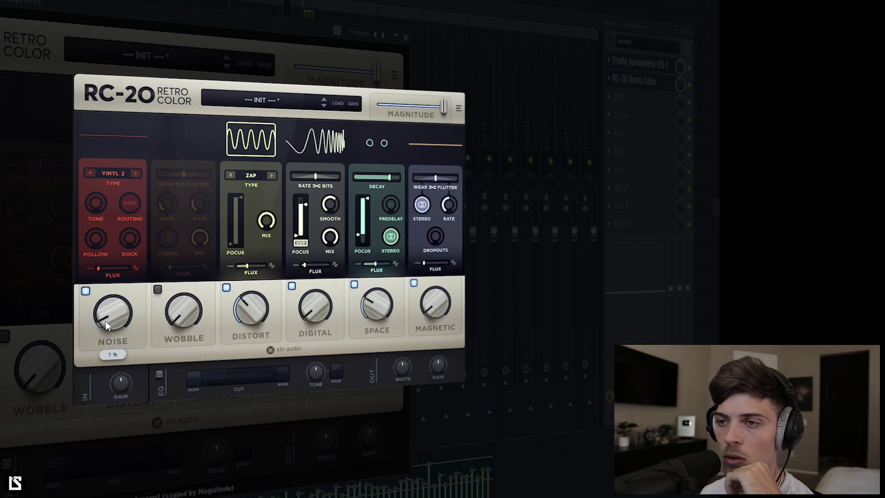
click(318, 377)
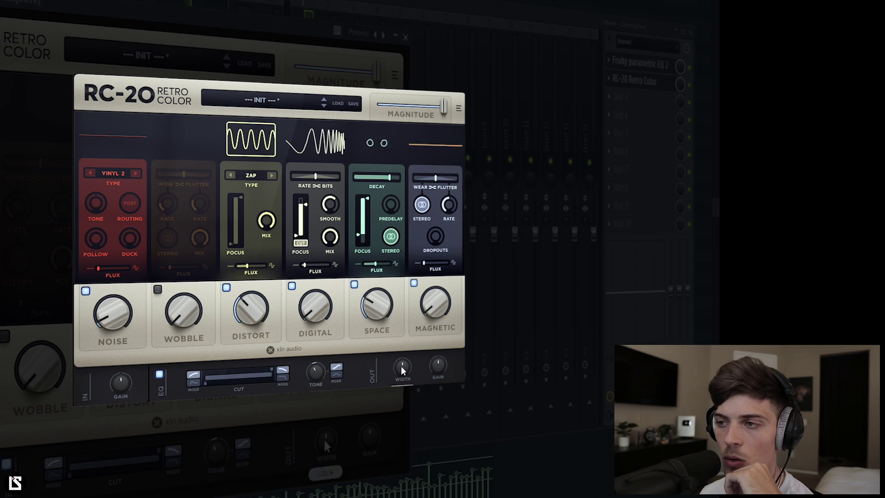
drag(400, 369, 402, 336)
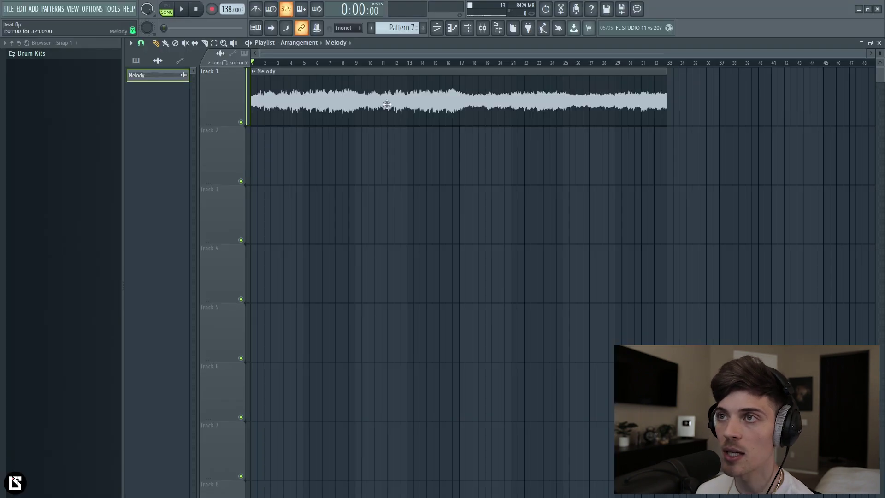
Set the time-stretching mode of the Melody audio clip on Track 1 to Stretch.
double_click(387, 104)
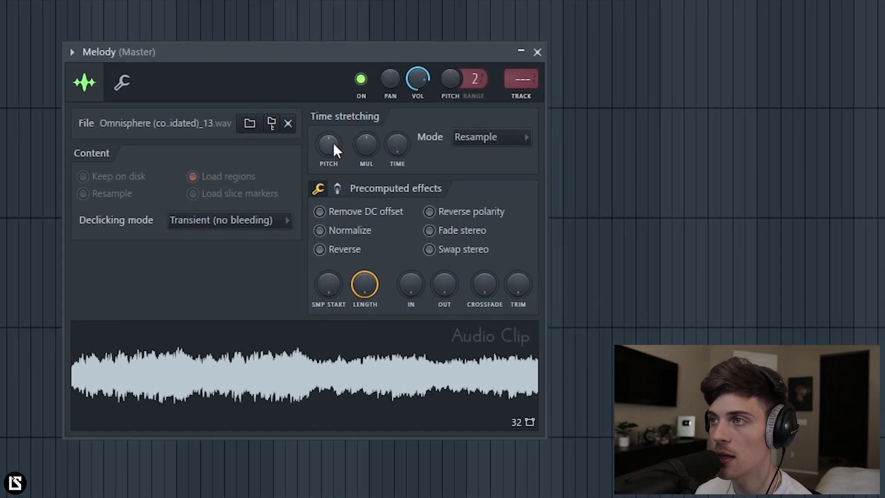
click(500, 138)
click(490, 185)
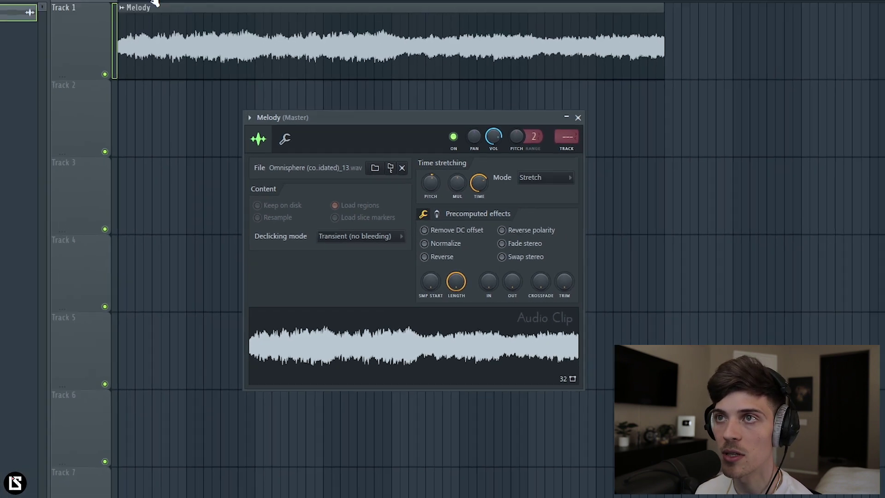
click(538, 52)
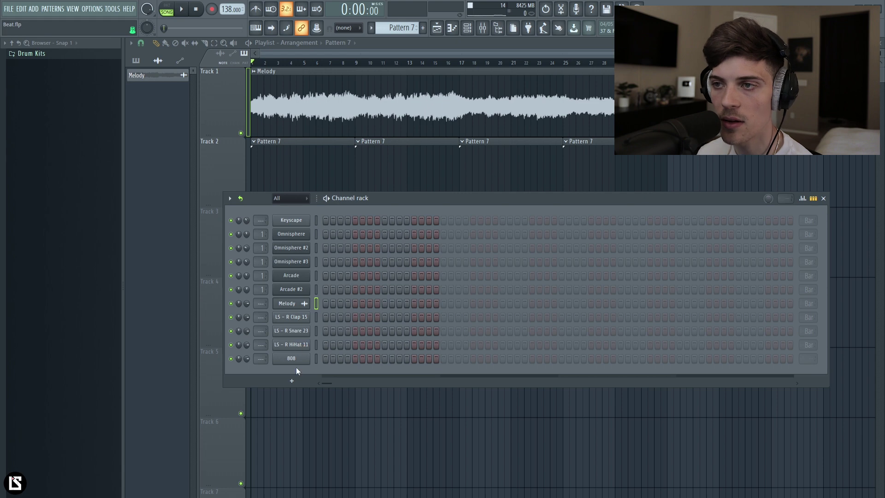
In Pattern 7, fill every 2 steps of LS - R HiHat 11, add clap and snare hits on step 9, and play the beat.
right_click(293, 344)
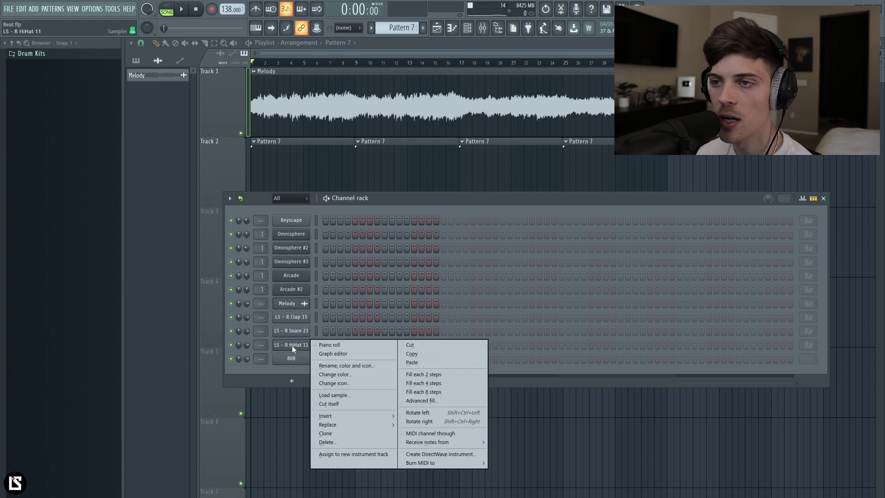
click(422, 376)
click(385, 331)
click(385, 317)
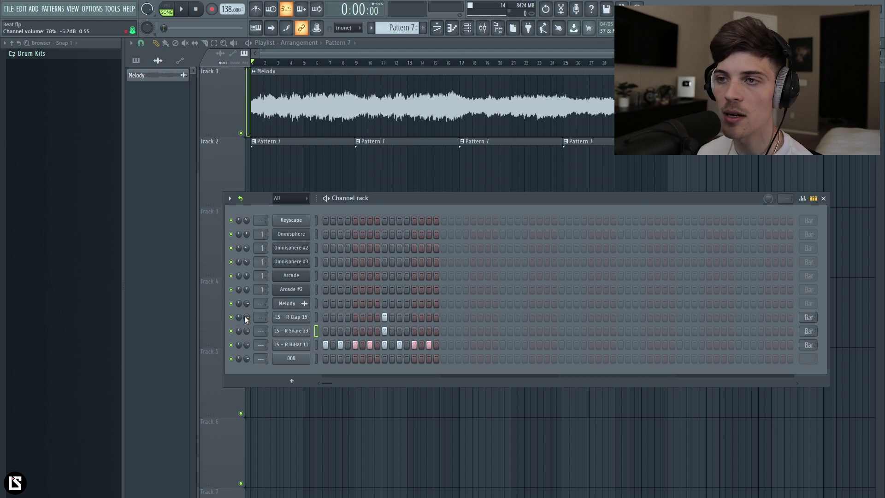
key(space)
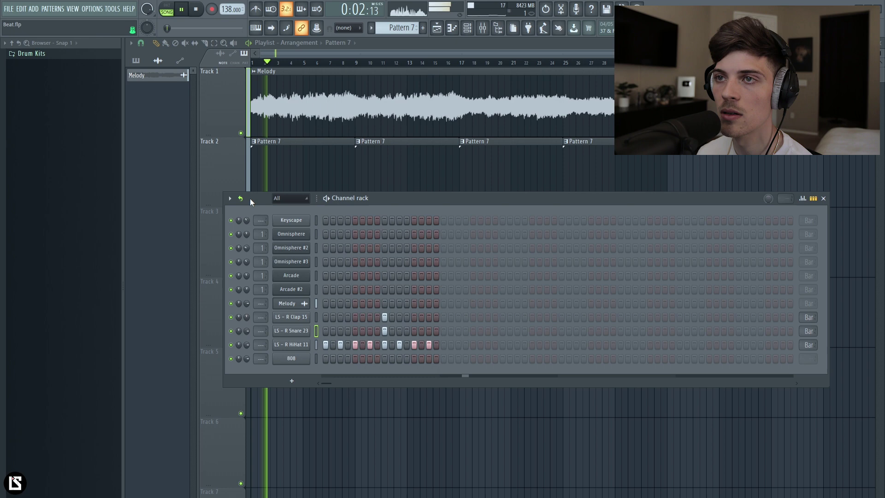
key(F6)
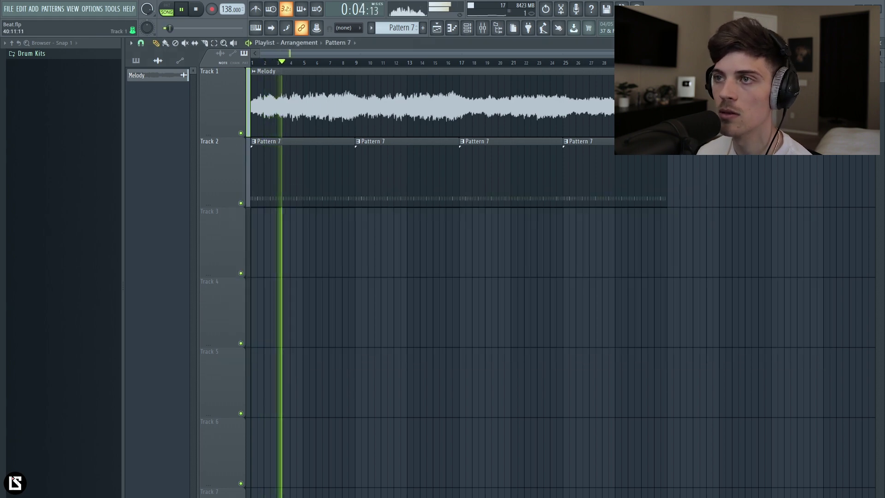
click(466, 27)
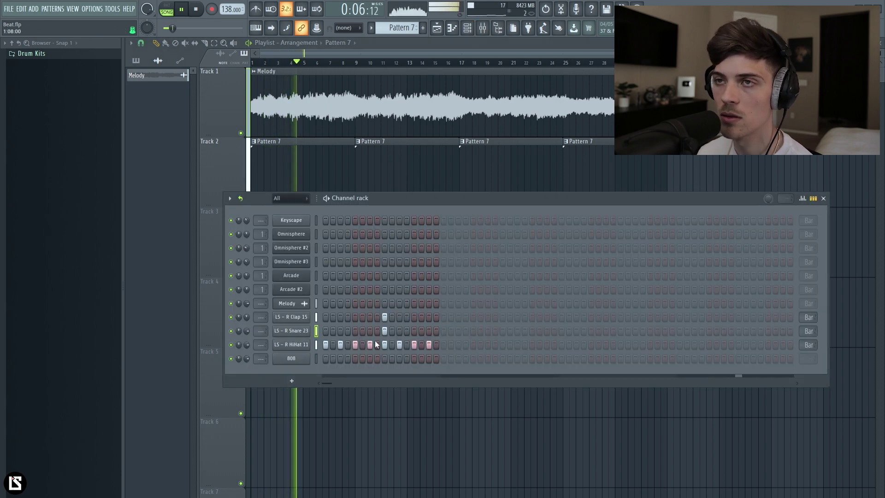
Audition the Open Hats samples in the LifeStyleDidIt Resupply Drum Kit and add LS - R Open Hat 8 as a channel.
click(32, 53)
click(44, 85)
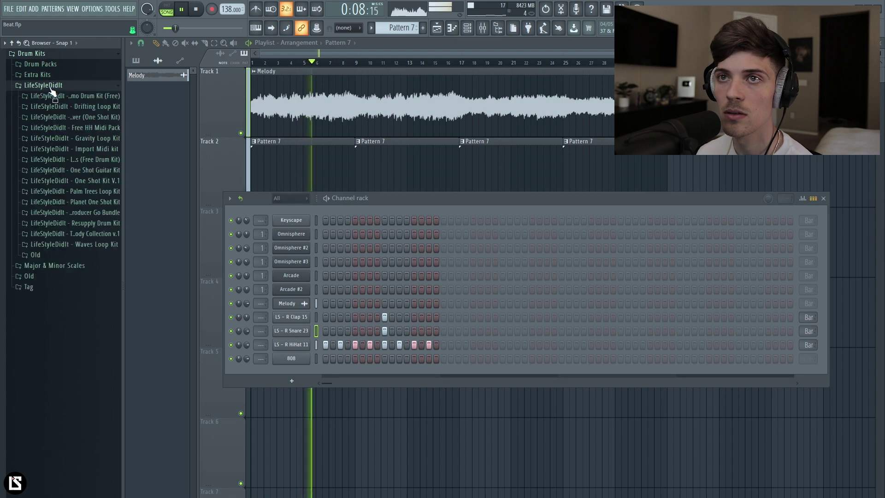
click(69, 223)
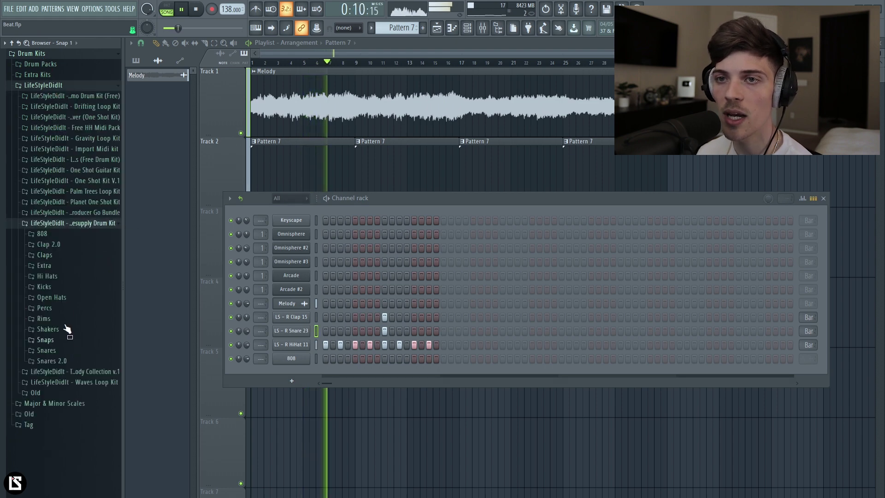
click(68, 297)
click(82, 393)
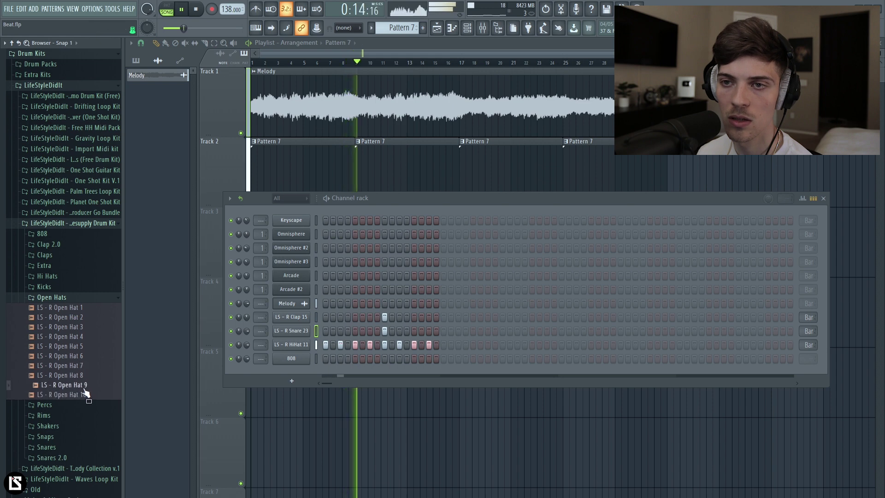
drag(84, 388, 143, 378)
click(94, 396)
click(468, 29)
drag(59, 377, 280, 245)
Add LS - R Open Hat 1 as a channel and draw one-beat C5 notes at the start of bars 1 and 5.
key(space)
click(325, 358)
click(79, 357)
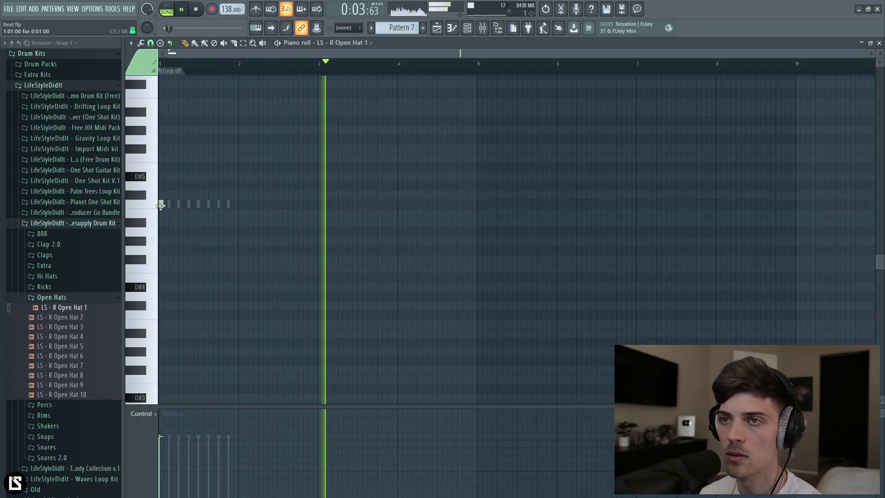
drag(161, 205, 172, 206)
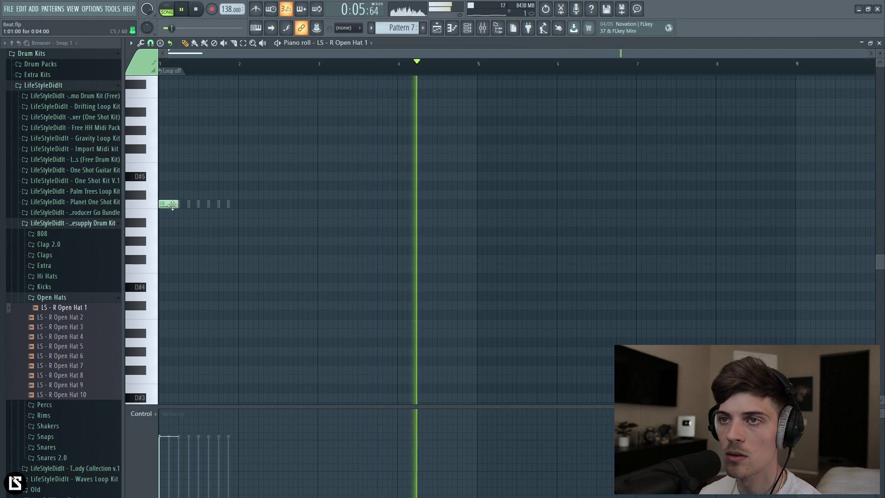
click(479, 204)
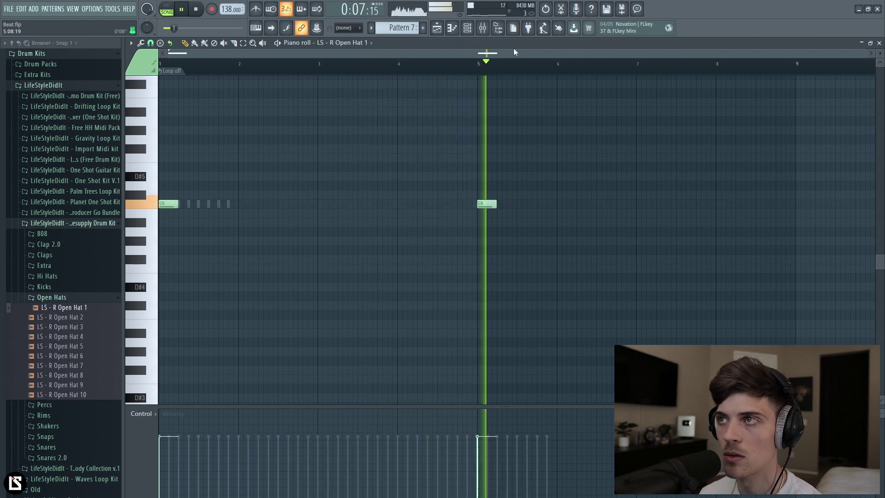
Draw one-beat LS - R Open Hat 8 notes on beat 2 of bars 4 and 6 and at the start of bar 7.
click(467, 33)
key(space)
right_click(306, 356)
click(321, 359)
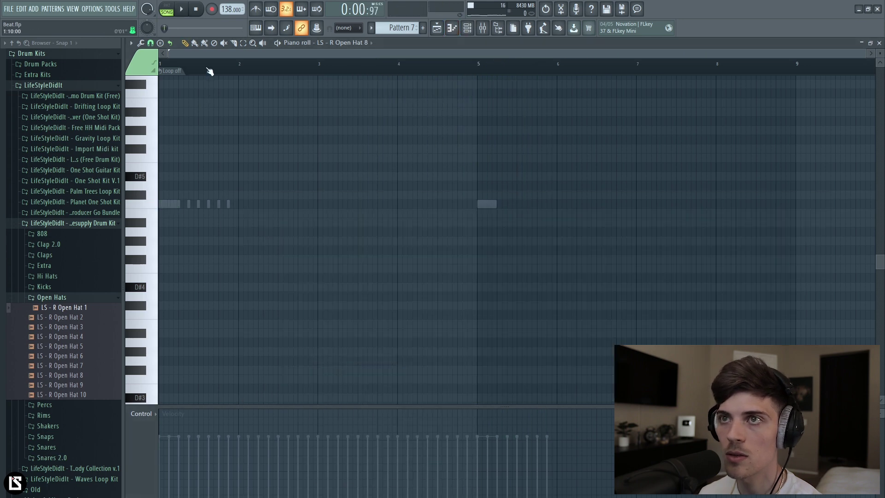
key(space)
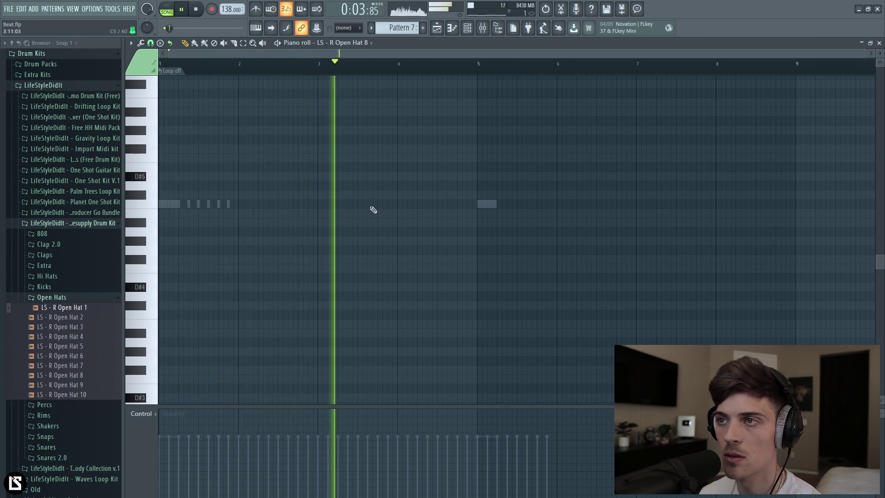
click(419, 206)
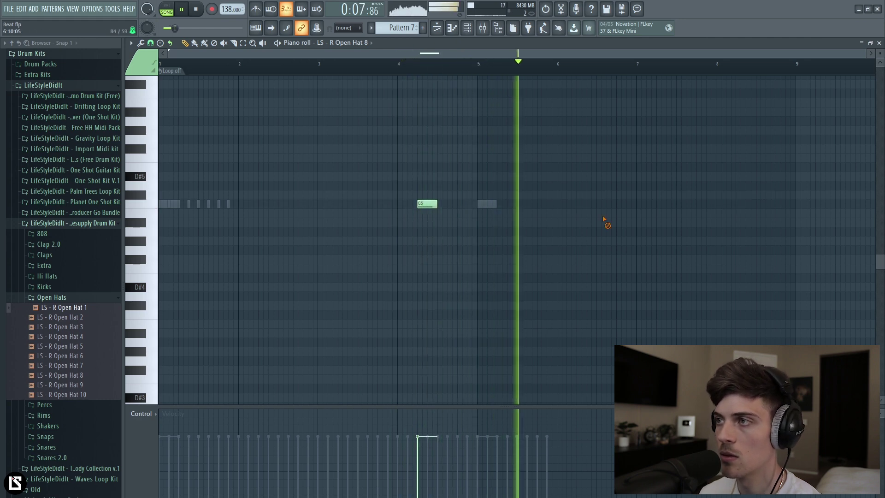
click(580, 204)
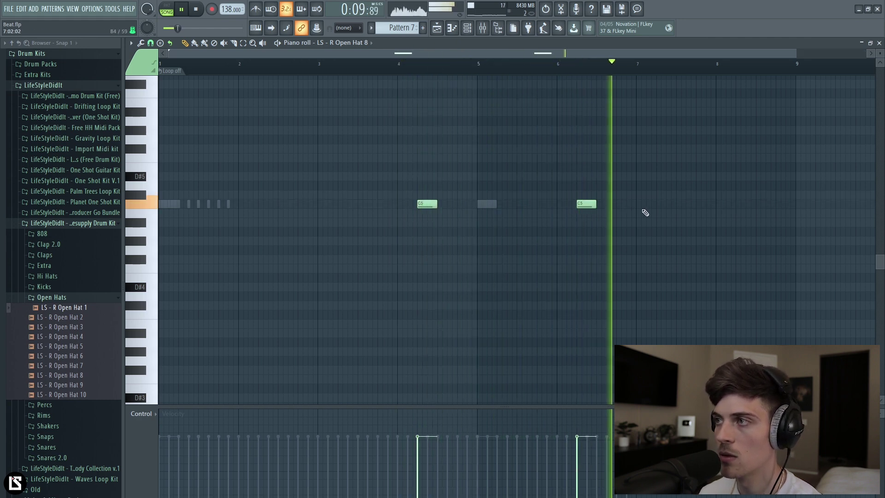
click(640, 205)
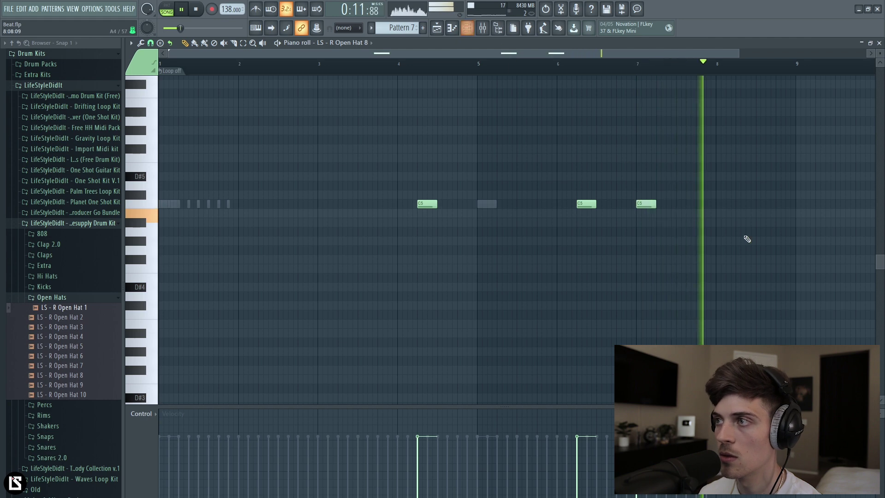
Select all LS - R Snare 23 notes in the piano roll and lengthen them slightly.
key(F6)
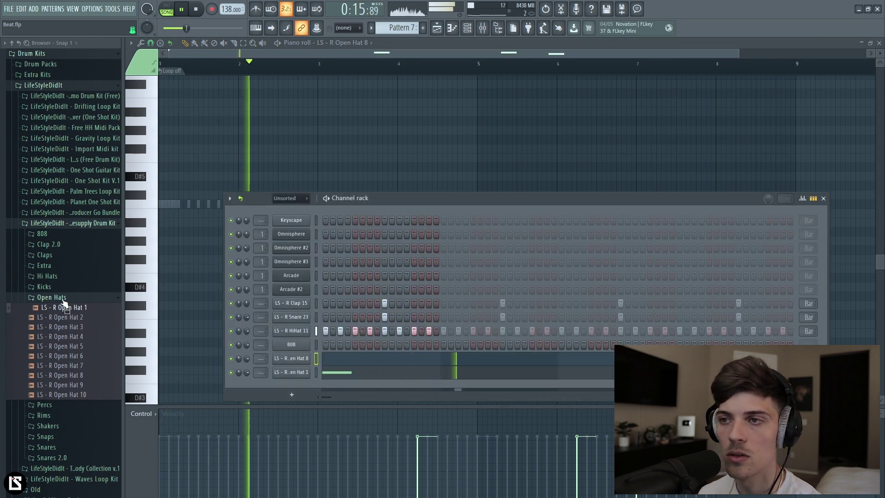
key(space)
right_click(306, 317)
click(324, 317)
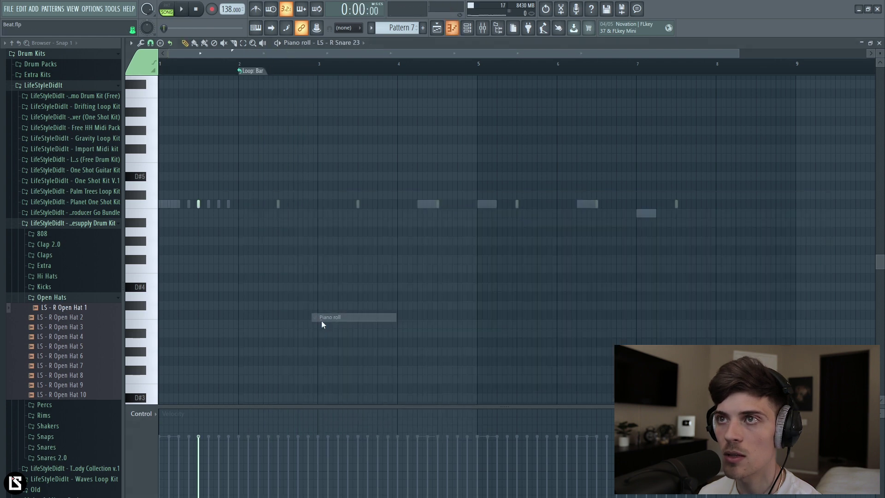
key(ctrl+a)
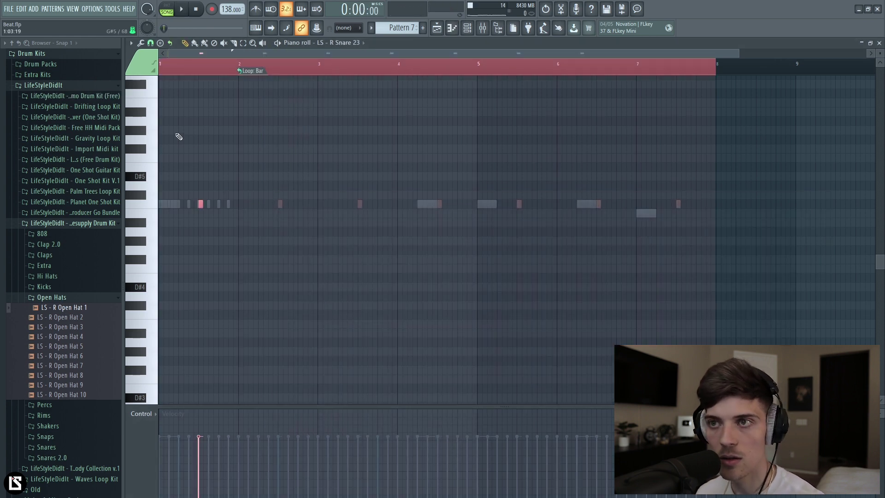
ctrl+click(226, 67)
Play the drum pattern and add an extra LS - R Snare 23 note at the start of bar 4.
key(space)
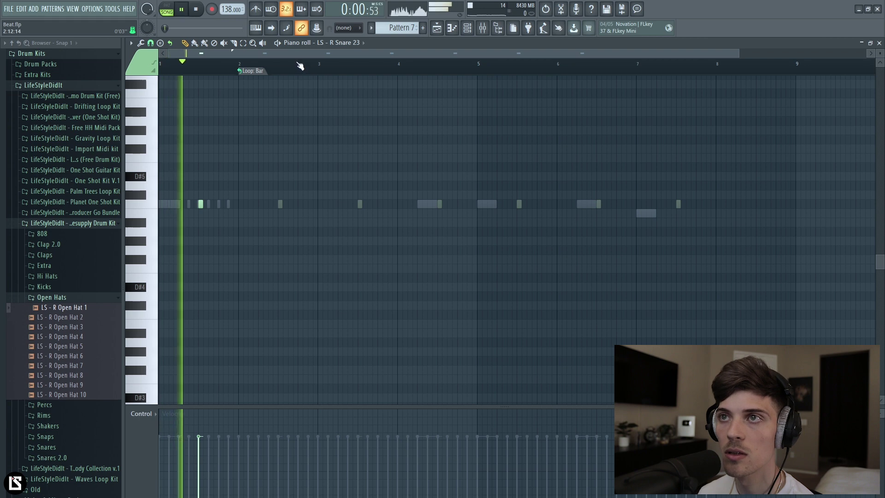
scroll(299, 65, up, 3)
drag(301, 55, 257, 55)
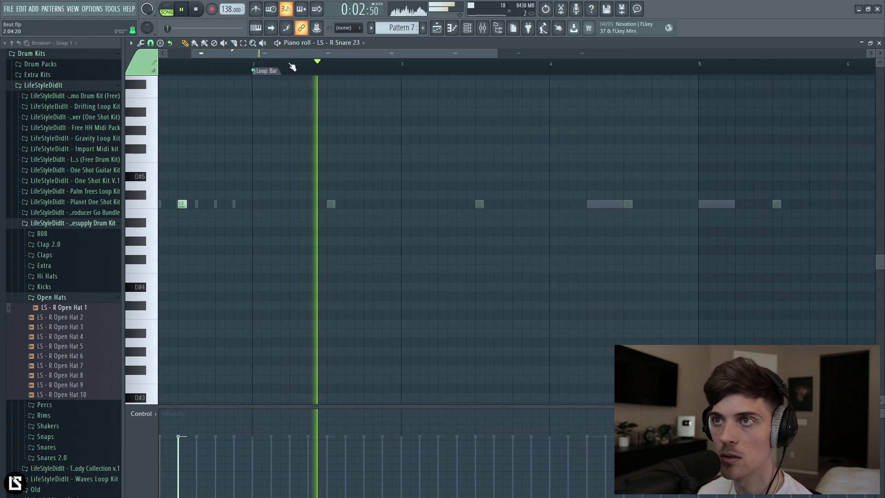
scroll(292, 65, down, 3)
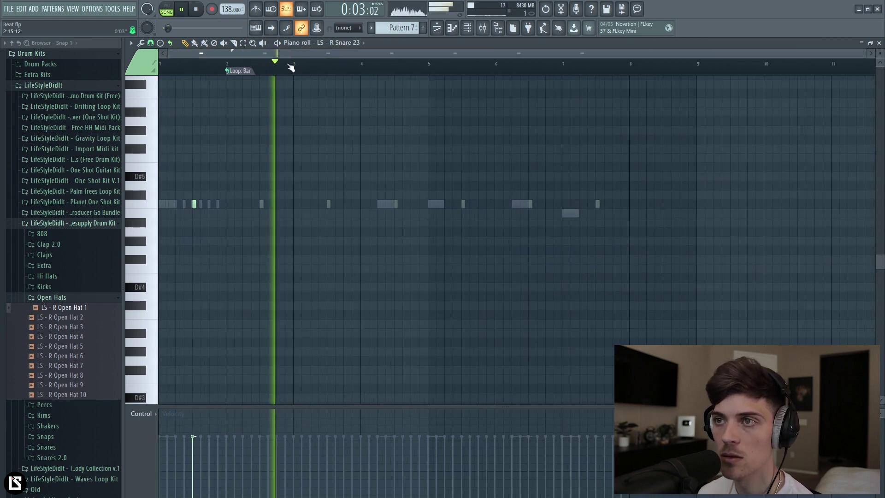
click(364, 205)
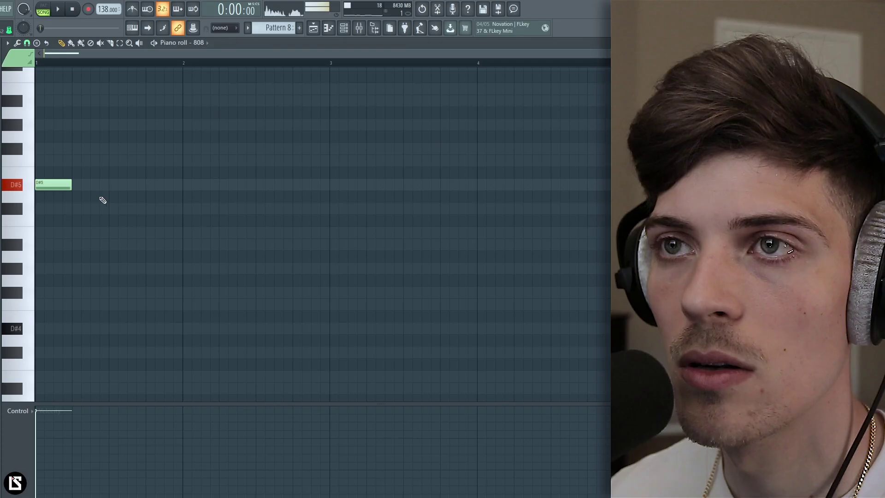
Continue the 808 line in Pattern 8 with one-beat D#5 notes on steps 7 and 13 of bar 1 and beat 2 of bar 2.
click(92, 189)
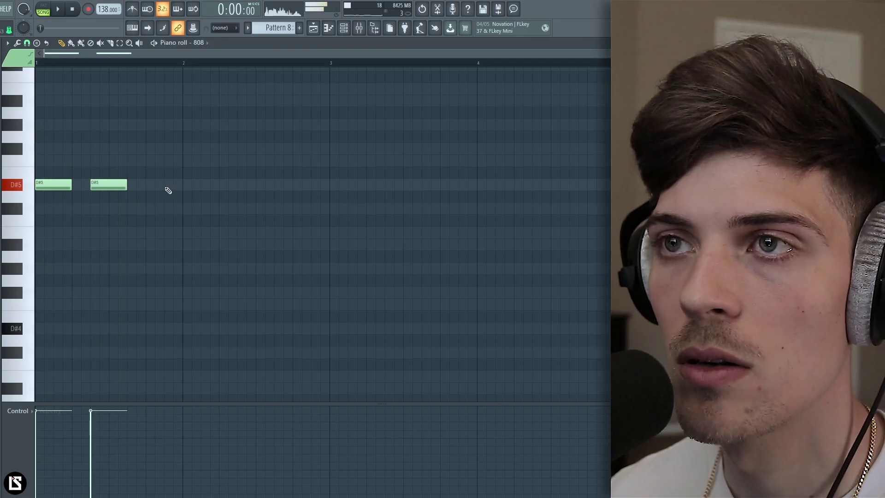
click(149, 189)
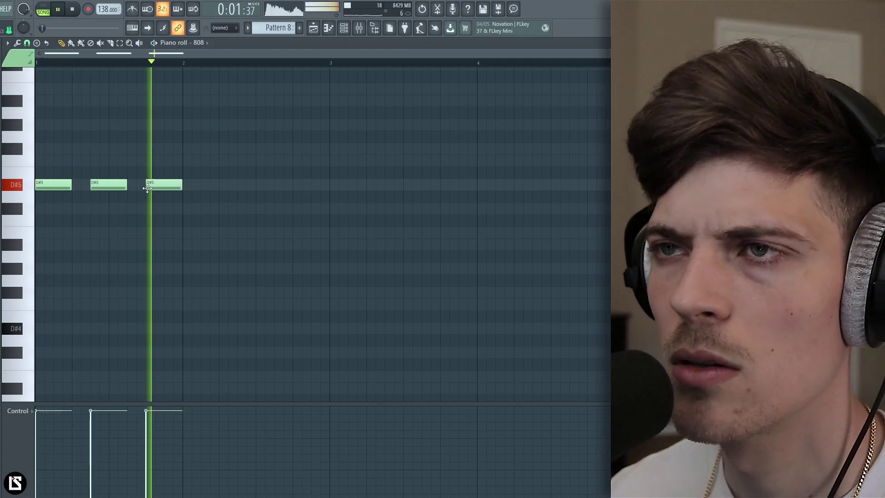
click(208, 189)
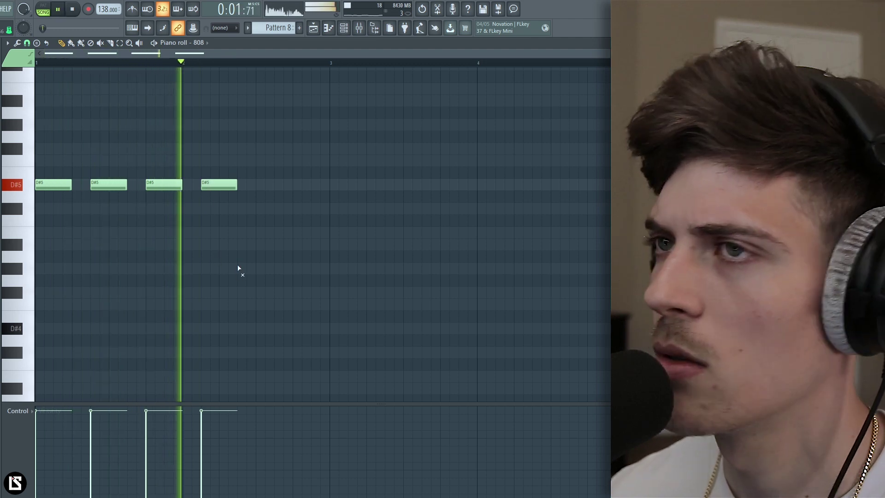
right_click(219, 186)
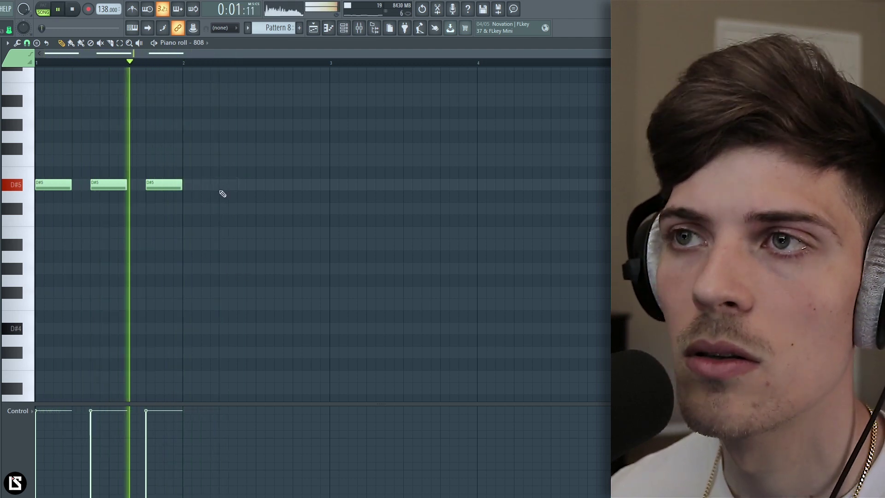
click(220, 189)
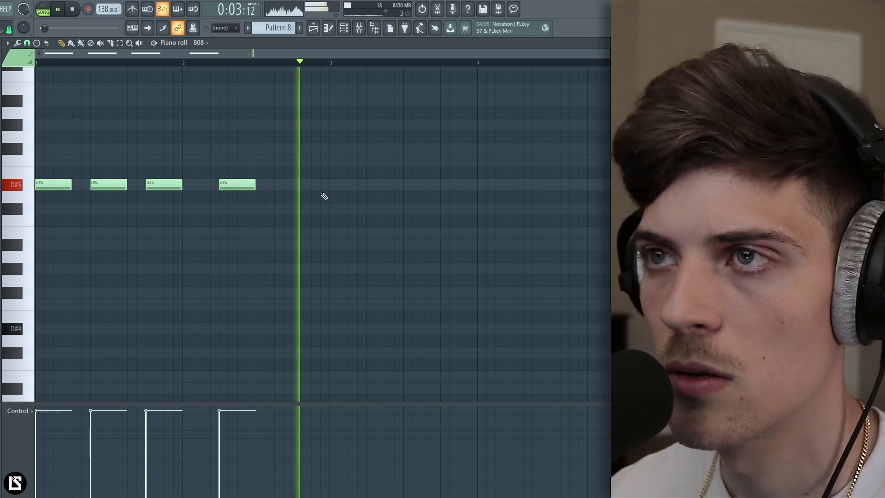
Duplicate the two-bar 808 phrase through bar 8 and lower the copies from bar 5 onward to A#4.
key(ctrl+a)
key(ctrl+b)
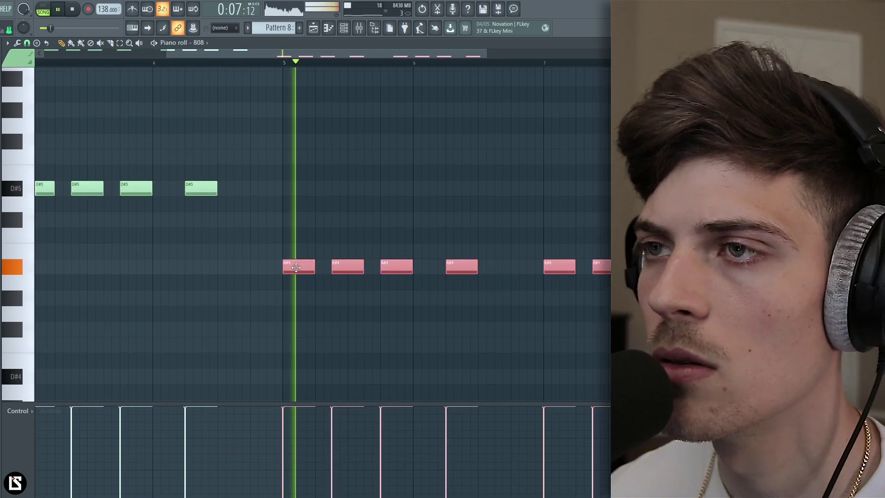
Try the bar 6 808 note at C#5 and restore it at A#4.
drag(463, 268, 464, 222)
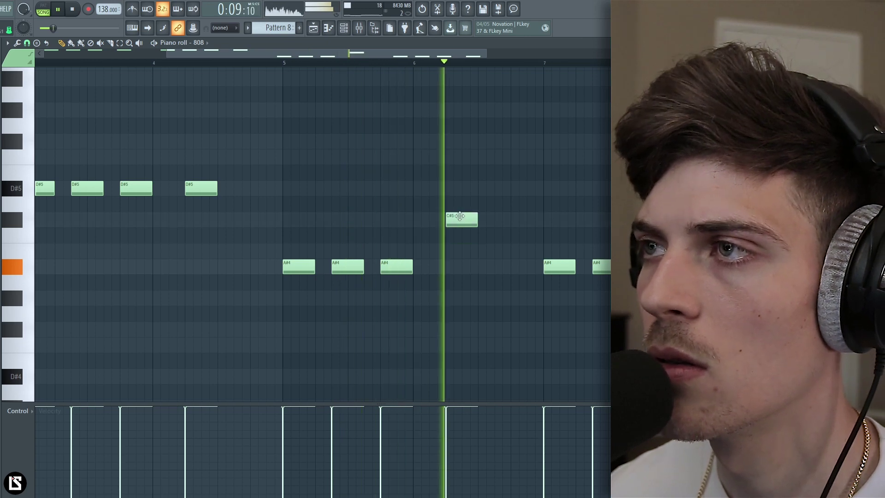
right_click(465, 216)
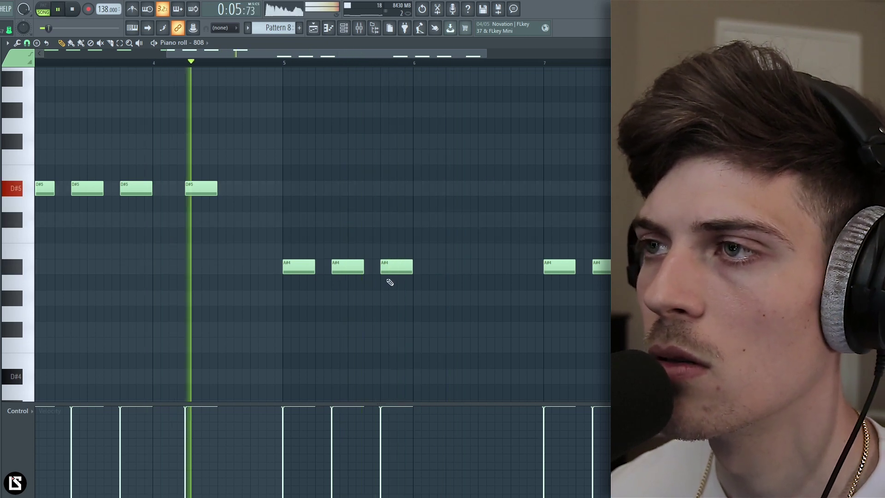
click(450, 267)
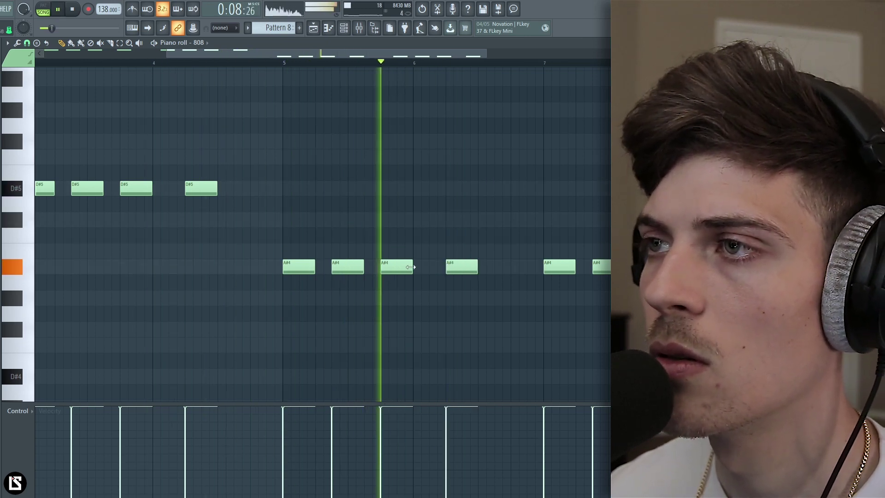
Shorten the bar 6 A#4 note of the 808 to one step and add two more to make a three-note roll.
drag(476, 268, 461, 268)
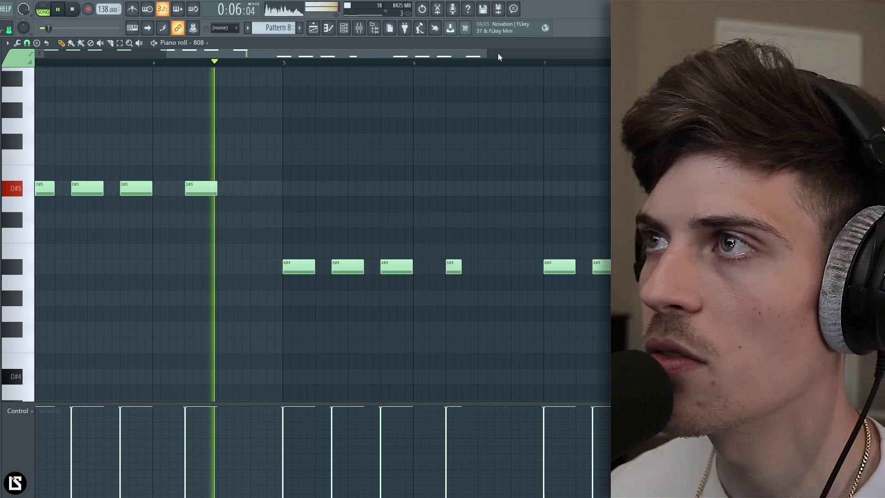
scroll(499, 55, up, 4)
drag(410, 267, 390, 267)
click(399, 267)
click(421, 266)
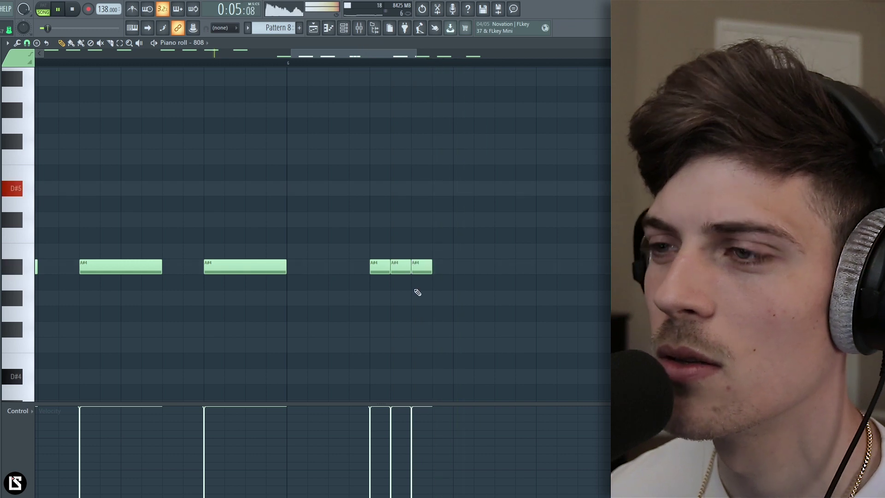
scroll(366, 311, up, 2)
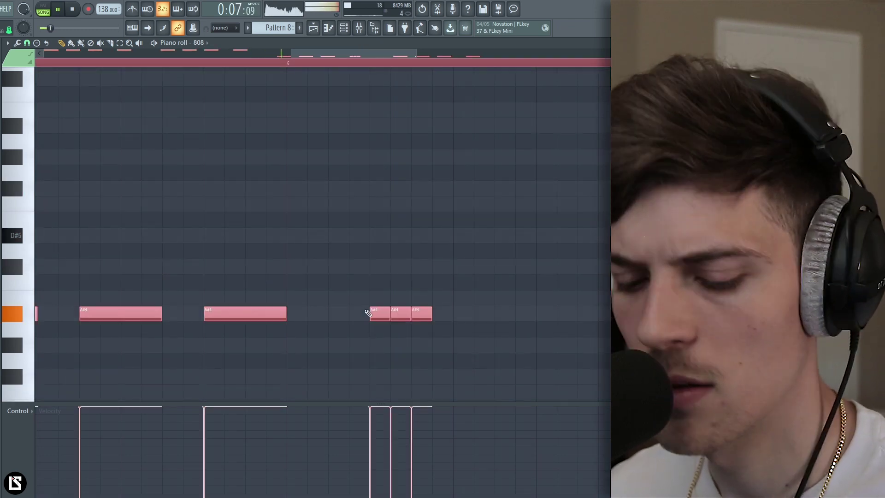
Raise the four 808 notes in bars 7 and 8 from bar 7 onward to B4.
ctrl+click(375, 229)
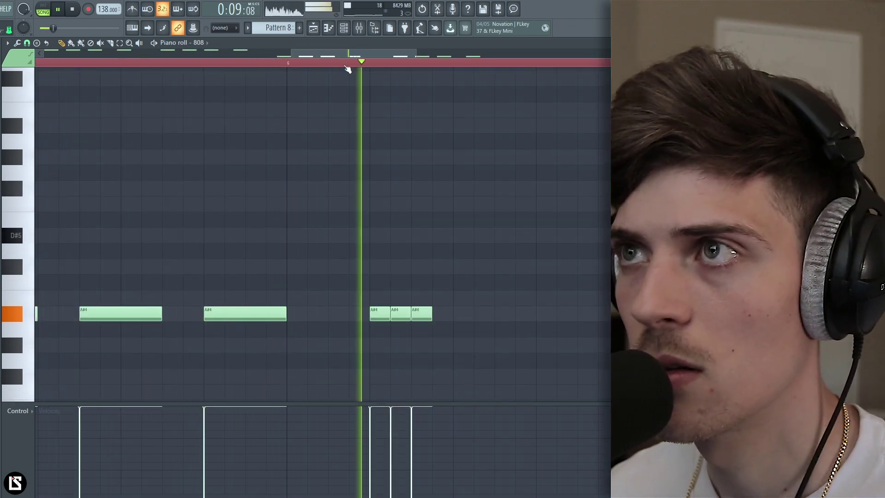
scroll(347, 64, down, 5)
key(space)
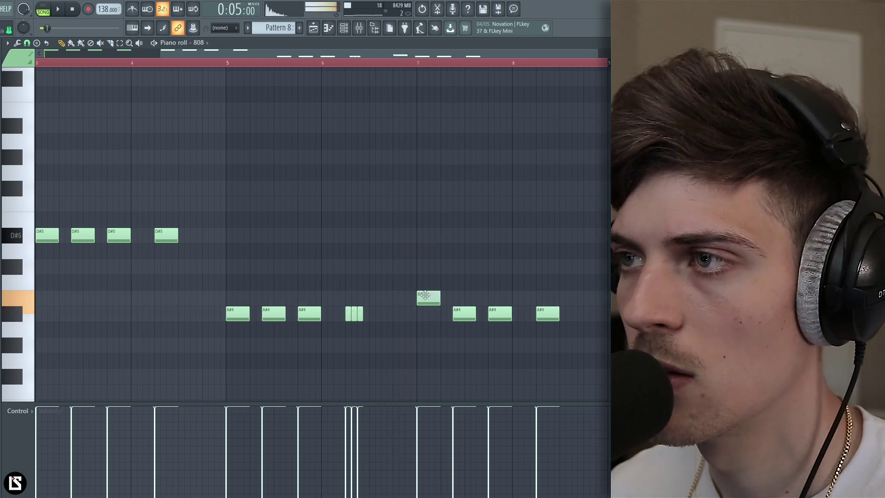
key(space)
key(shift+Up)
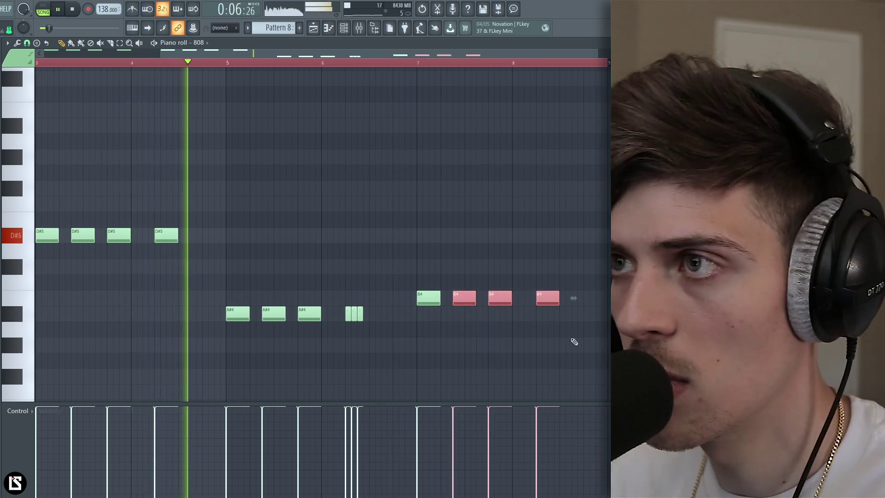
Transpose all the 808 notes up two octaves.
key(ctrl+a)
key(ctrl+Up)
key(ctrl+Up)
scroll(391, 273, up, 7)
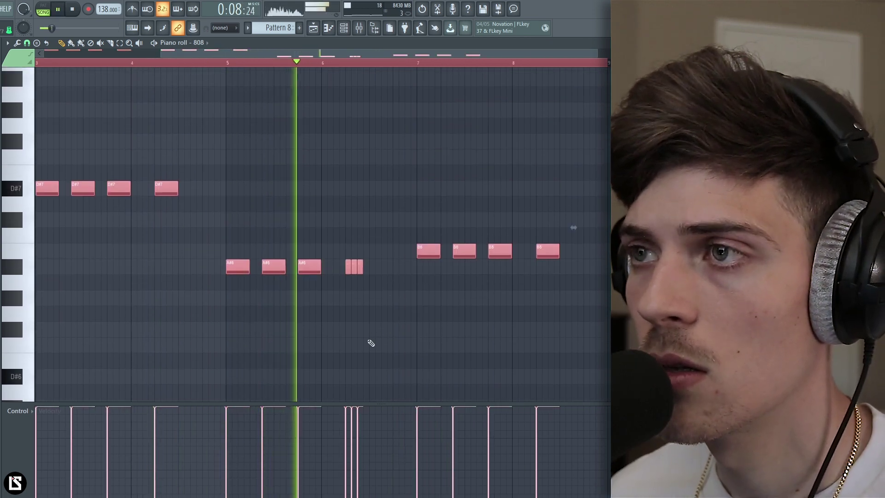
Try a one-beat D#7 note on beat 4 of bar 6 and replace it with F#7.
click(380, 320)
click(395, 189)
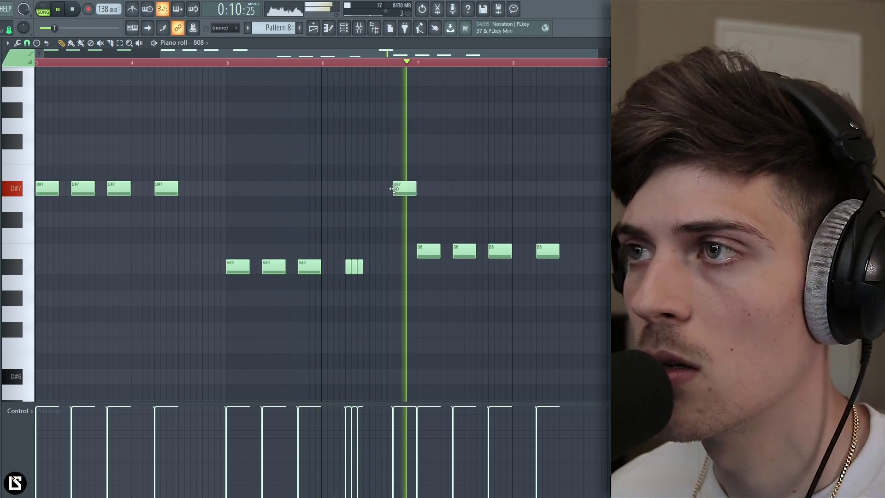
right_click(397, 191)
click(311, 63)
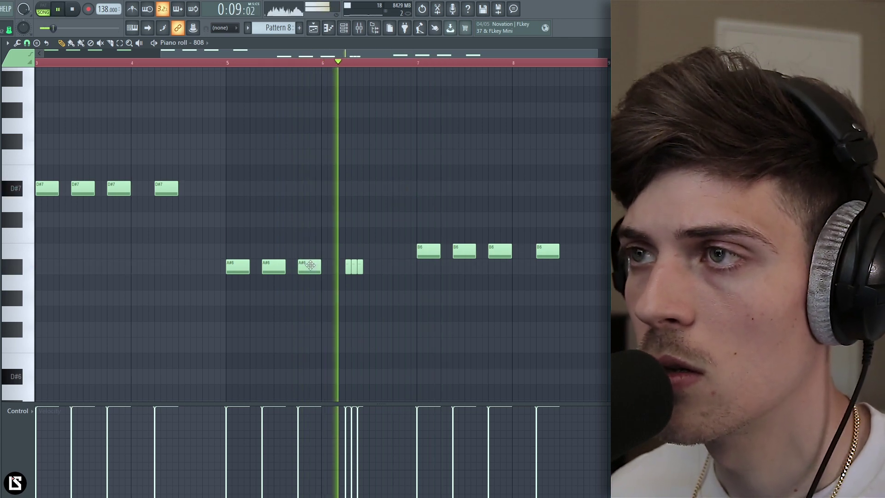
click(397, 141)
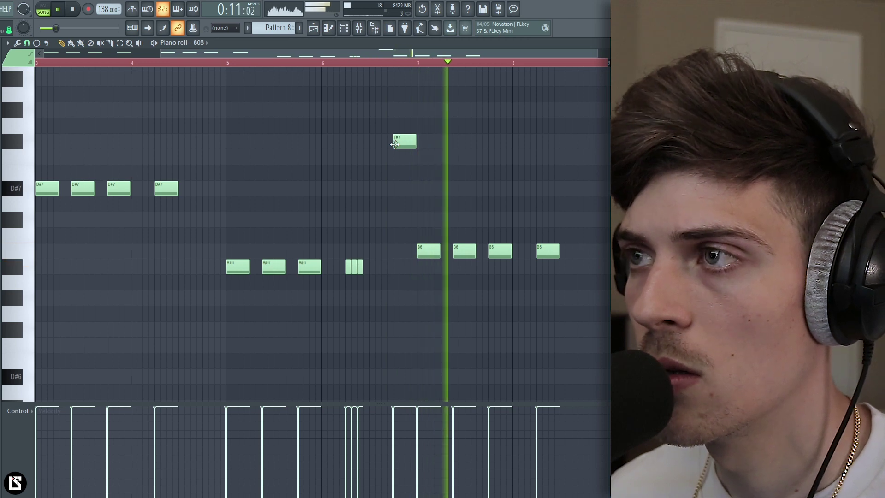
key(space)
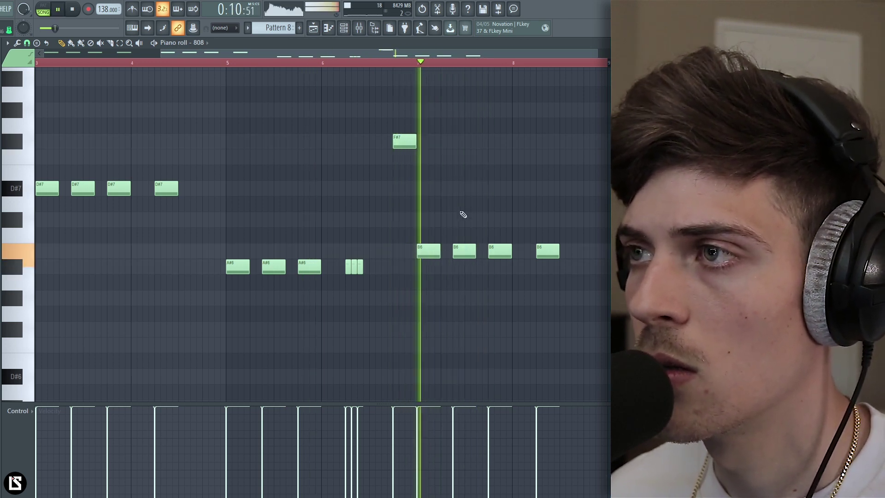
Delete the B6 note on step 7 of bar 7 and add another on step 11 of bar 8.
right_click(464, 252)
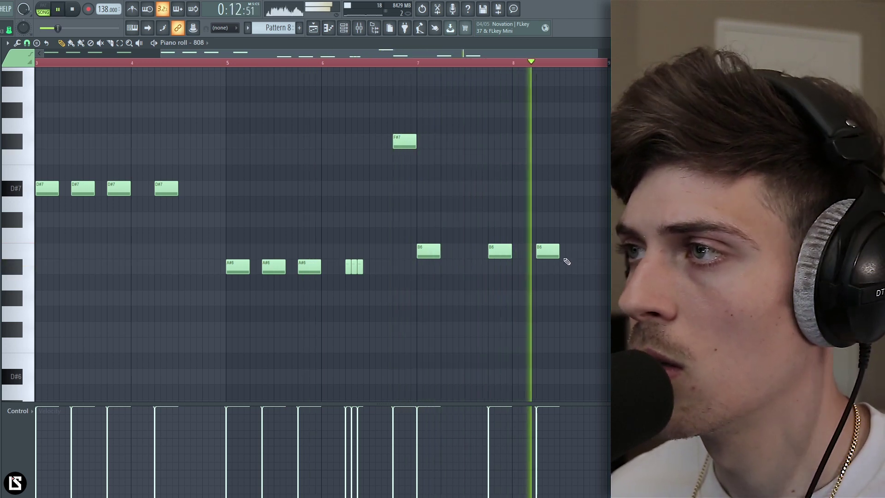
click(573, 252)
Transpose all the 808 notes down two octaves and play the line back.
key(ctrl+Down)
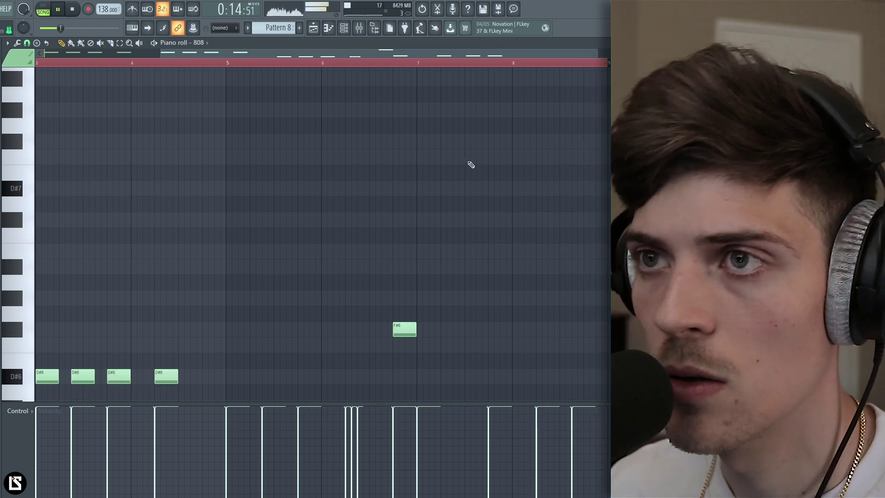
key(space)
scroll(227, 63, down, 2)
key(space)
click(227, 63)
scroll(353, 170, down, 5)
scroll(380, 253, down, 3)
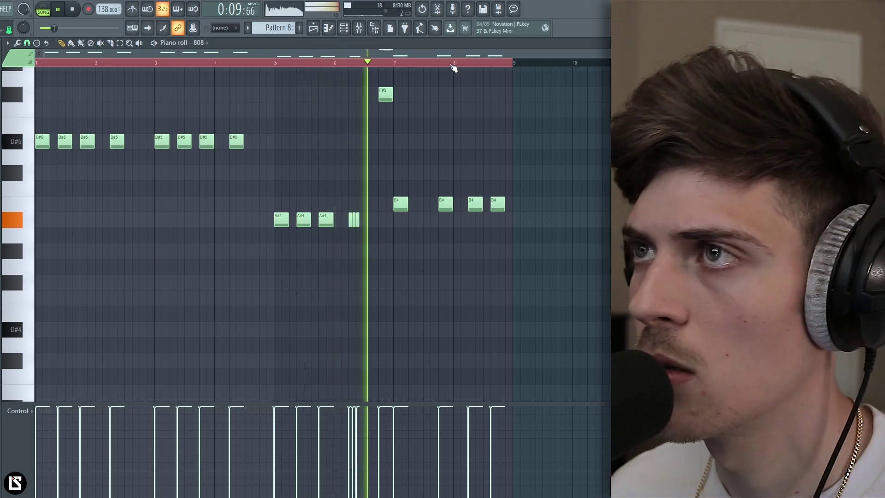
Delete the F#5 note at the end of bar 6 and add a one-beat B4 note on step 7 of bar 7.
scroll(454, 67, up, 2)
scroll(453, 67, up, 1)
click(175, 63)
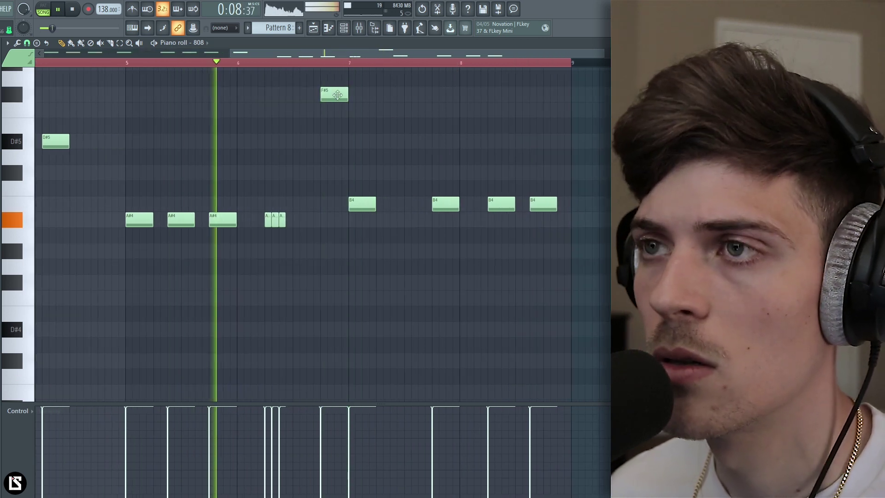
right_click(338, 95)
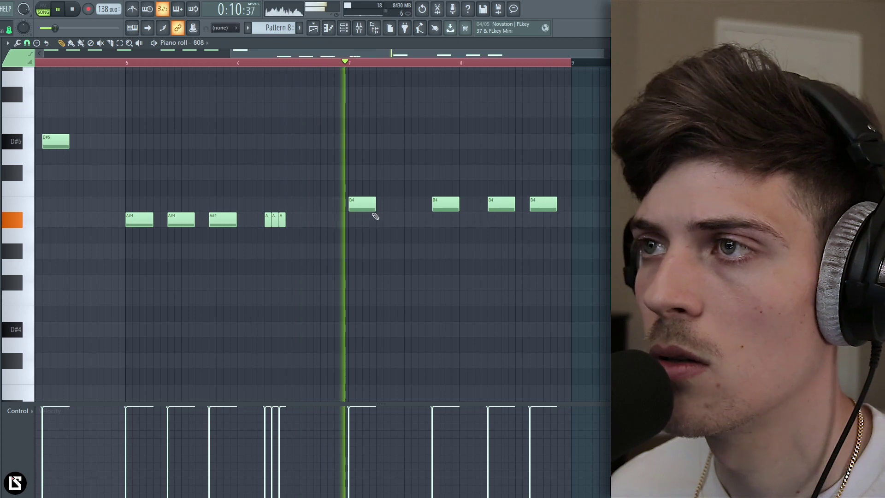
click(395, 205)
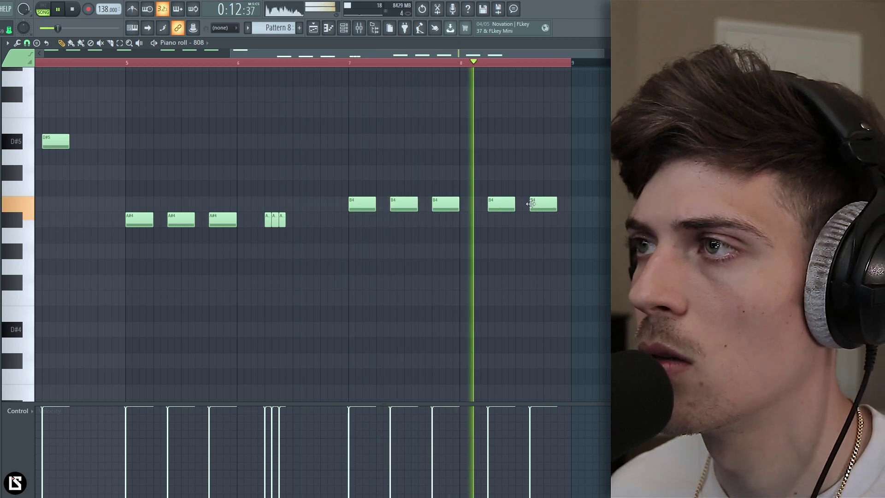
Raise the 808 line one octave and replace the last B note in bar 8 with a C#6 note on beat 3.
key(space)
scroll(541, 68, up, 3)
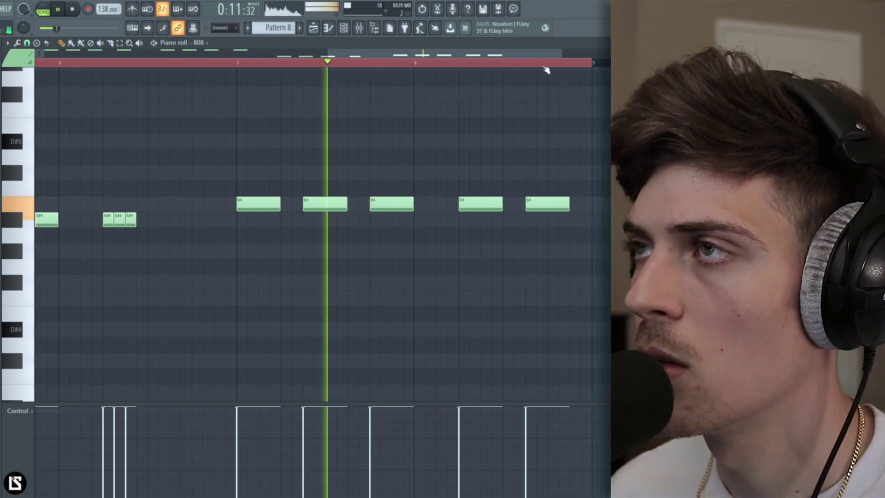
drag(487, 53, 512, 53)
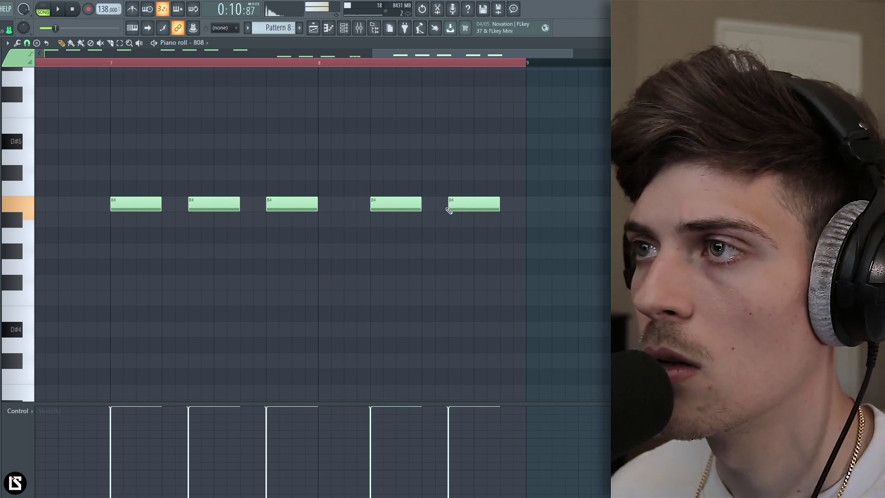
key(space)
key(space)
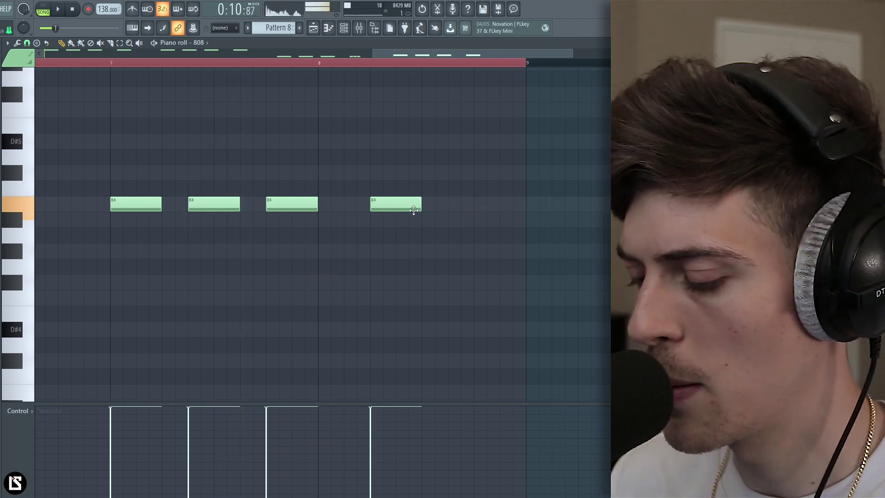
scroll(417, 214, up, 5)
key(space)
key(space)
scroll(467, 69, up, 2)
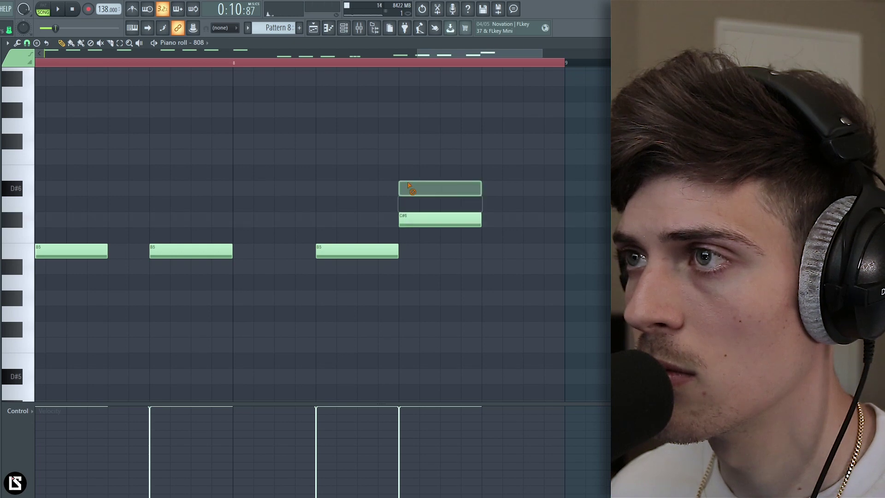
Shorten the C#6 note in bar 8 to two steps and repeat it on step 12.
drag(480, 220, 440, 254)
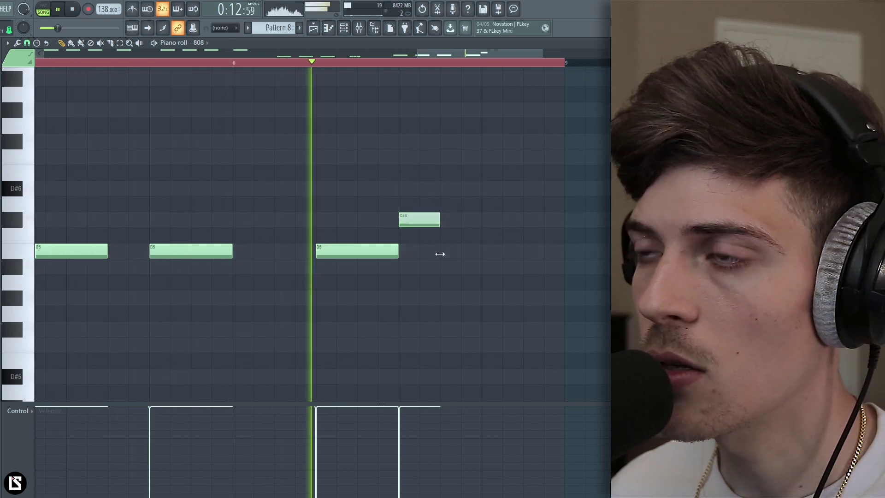
scroll(487, 63, up, 2)
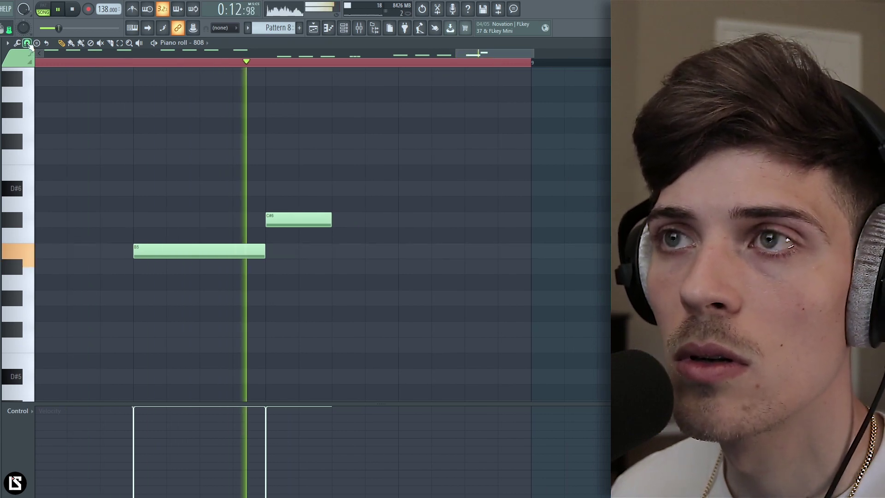
key(space)
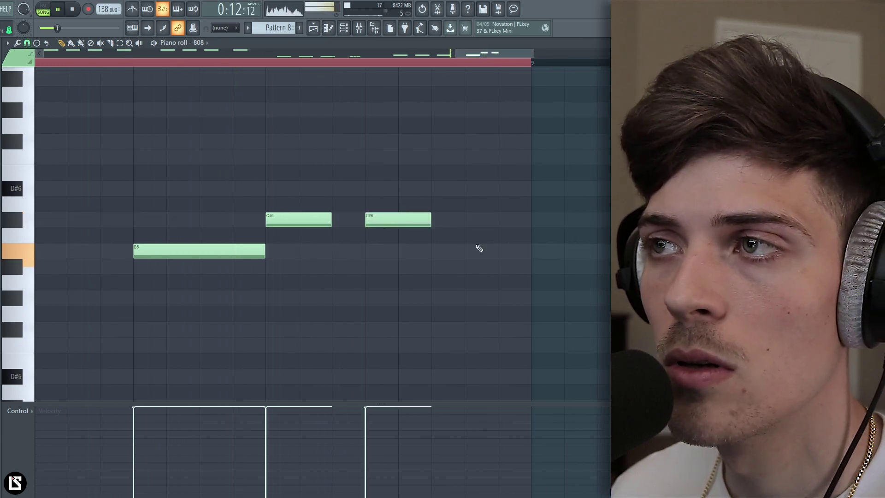
Add another two-step C# note at the end of bar 8 and duplicate the eight-bar 808 line through bar 16.
click(467, 189)
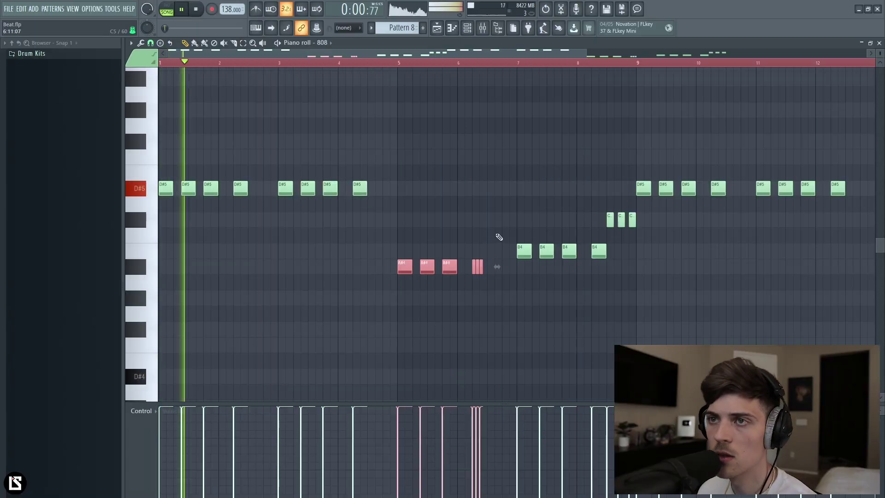
click(480, 193)
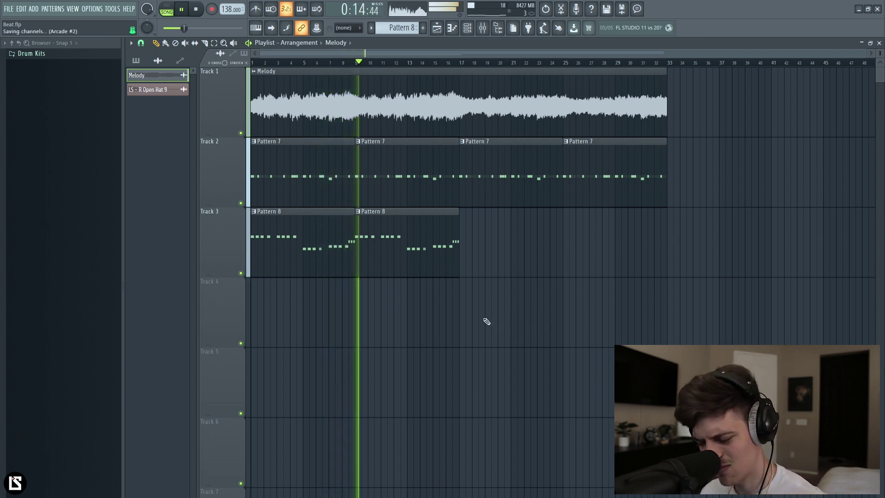
Open the 808 notes of Pattern 8 and transpose the whole line down three semitones to start on C#5.
double_click(369, 127)
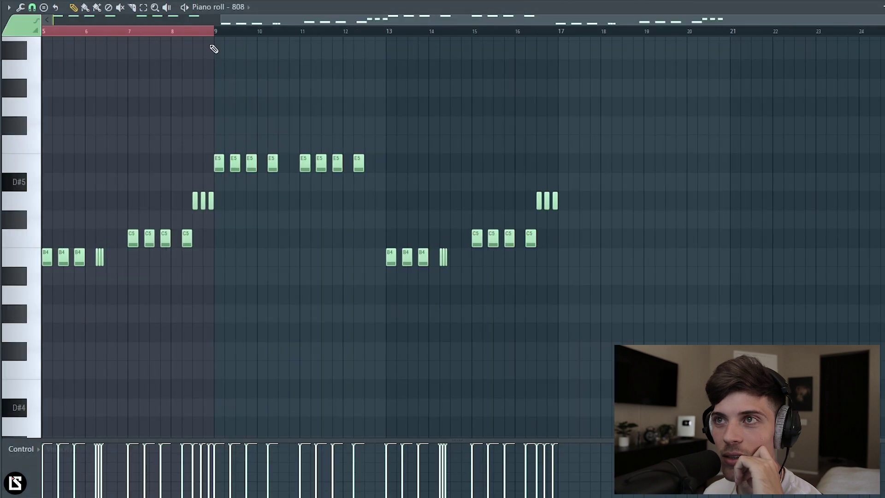
scroll(200, 41, left, 4)
key(Down)
key(Down)
key(Down)
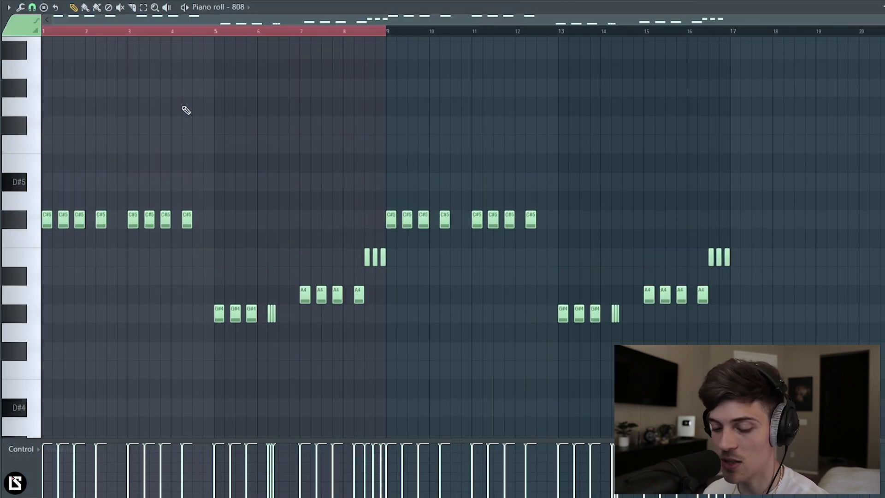
Raise the G#4 notes in bars 5 and 6 of the 808 line by one octave to G#5.
drag(283, 326, 282, 326)
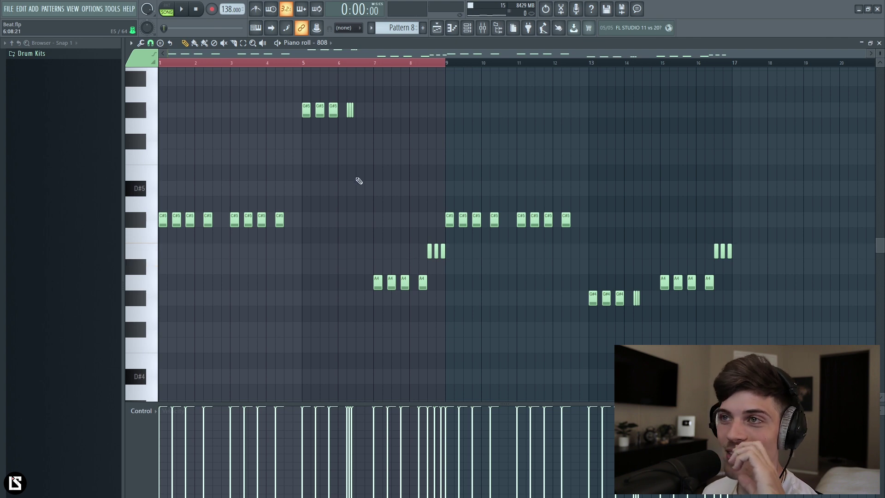
scroll(359, 181, up, 3)
scroll(376, 211, down, 3)
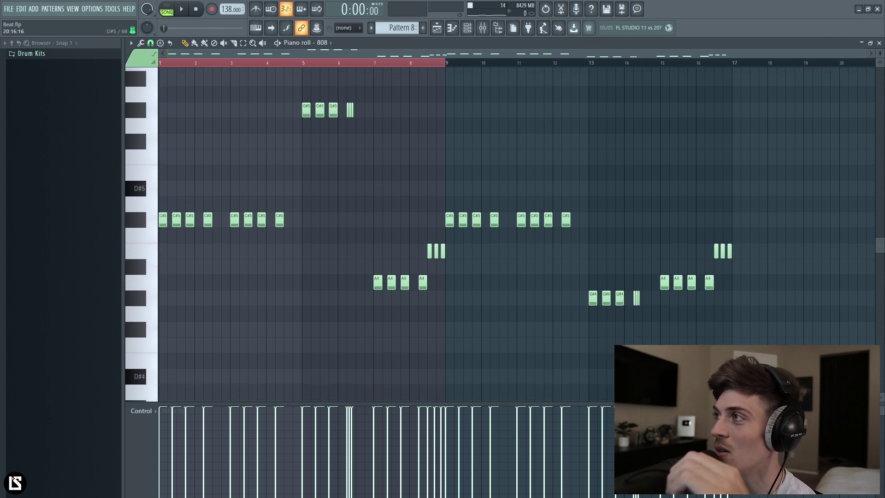
scroll(880, 52, down, 2)
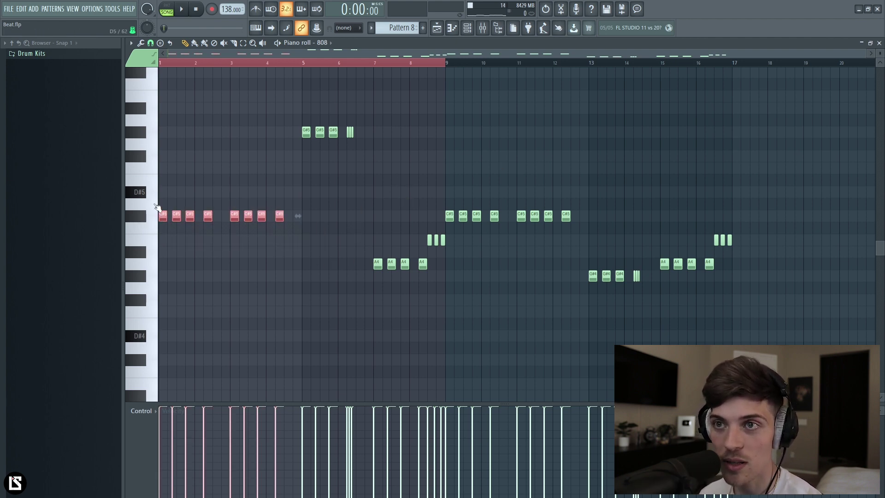
Transpose the whole 808 line up two semitones to start on D#5.
ctrl+drag(162, 193, 313, 283)
ctrl+click(312, 283)
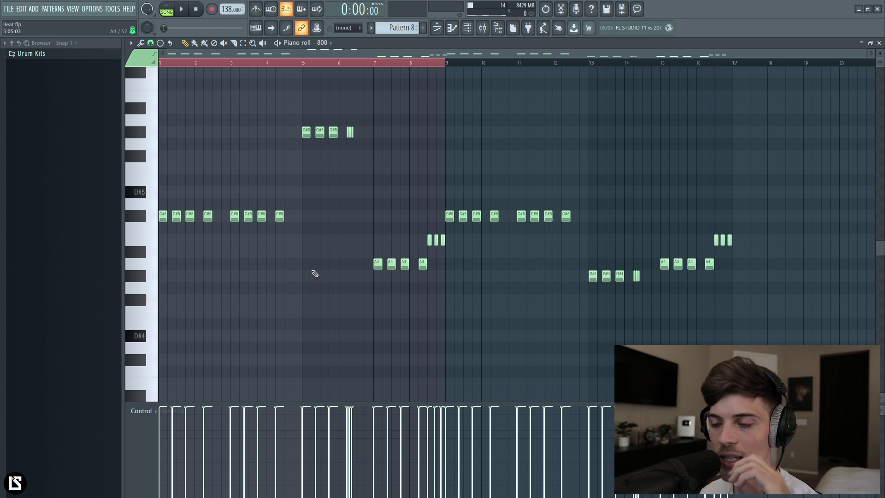
key(shift+Up)
key(shift+Up)
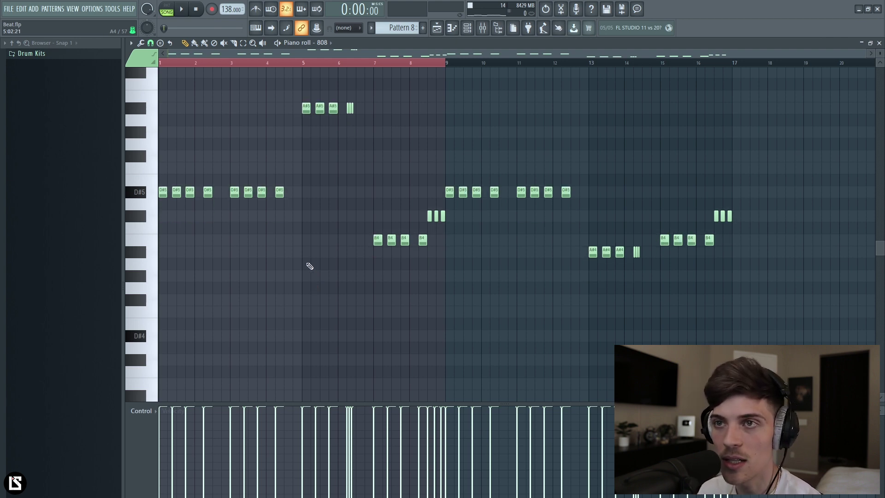